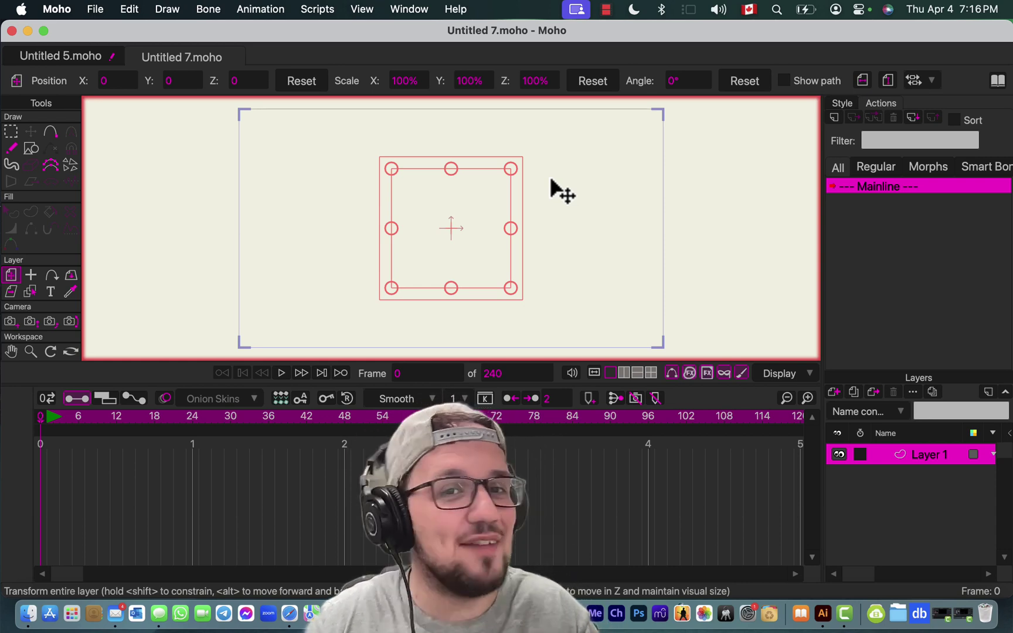
- Import Tutorial I.svg through File > Import > General Import
click(95, 8)
mouse_move(181, 323)
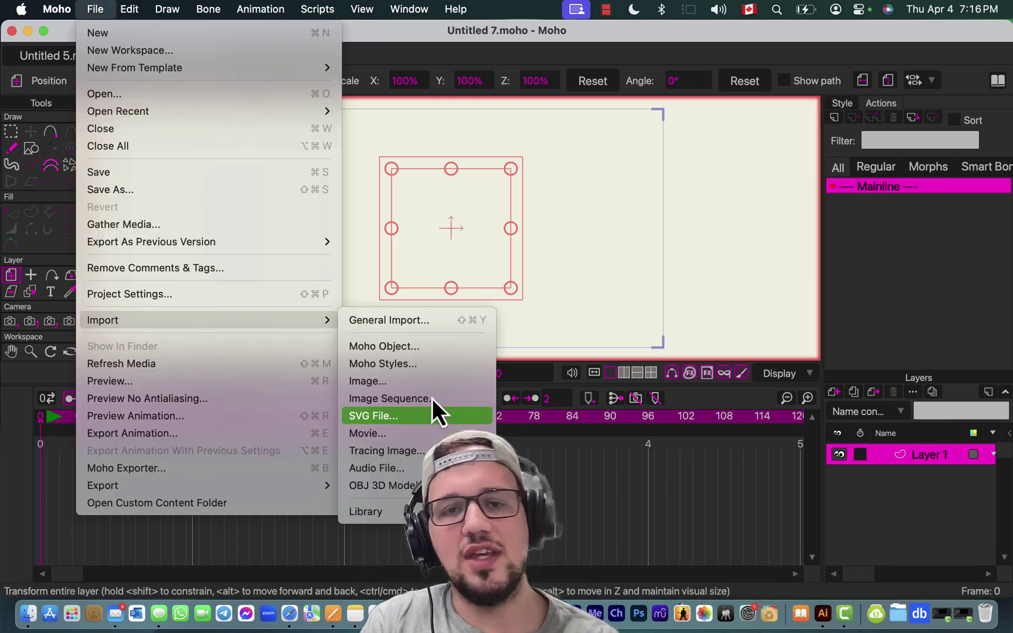
click(435, 319)
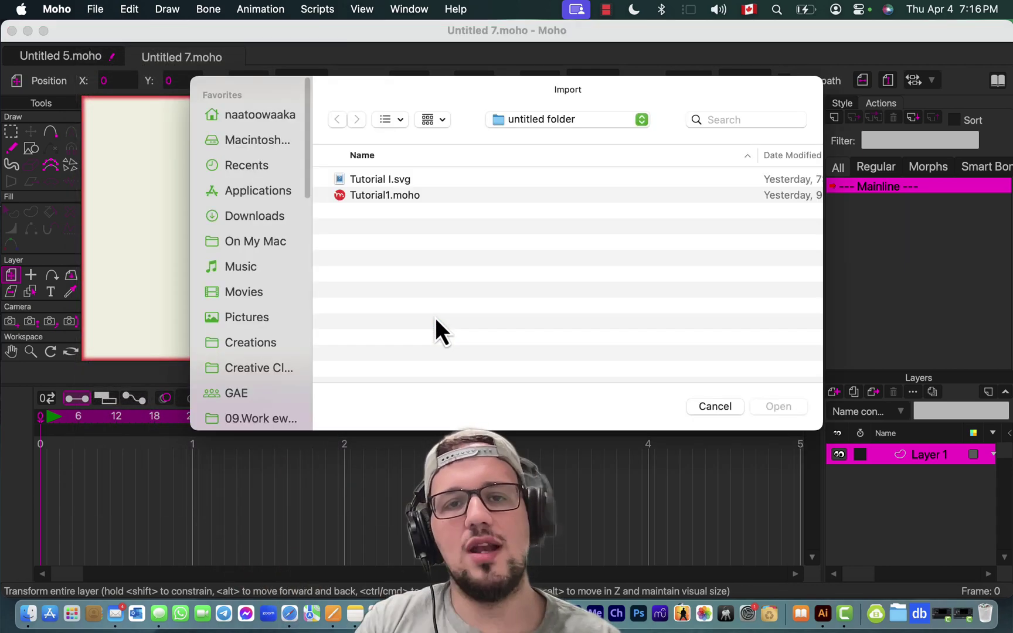
click(385, 179)
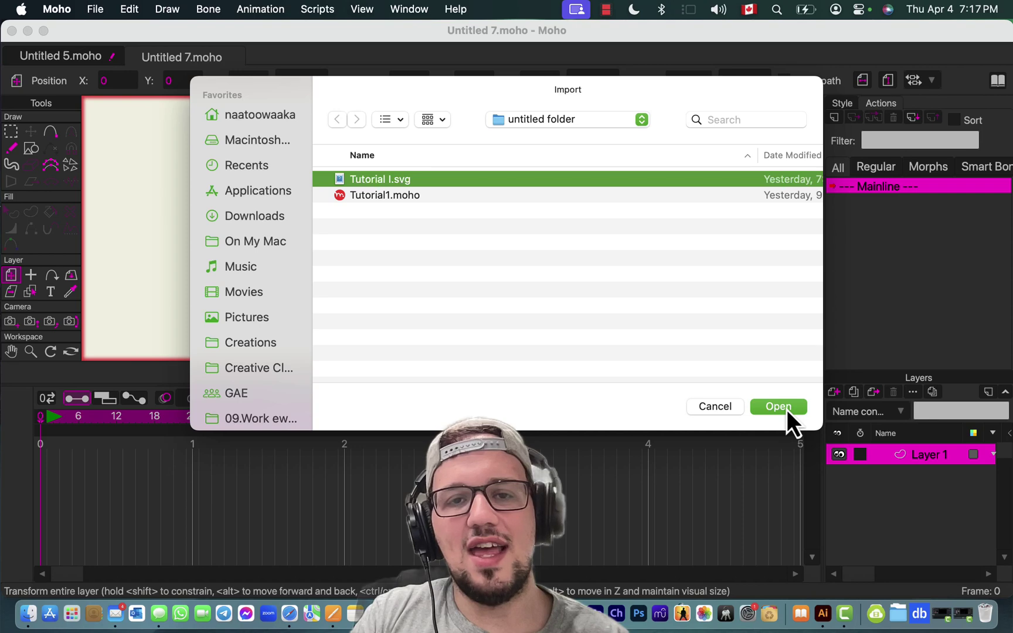
click(786, 410)
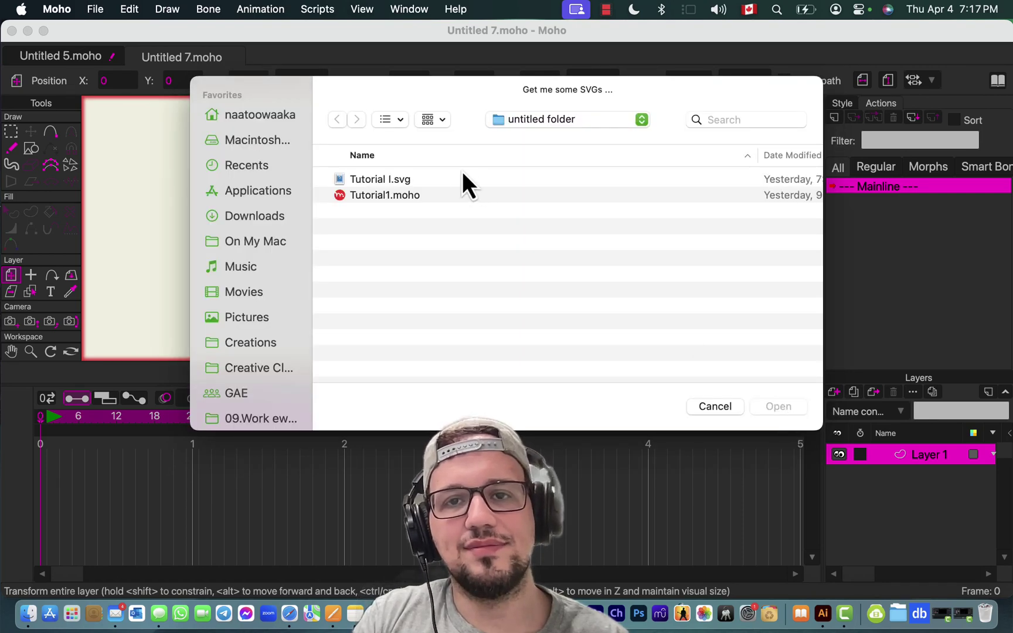
click(393, 182)
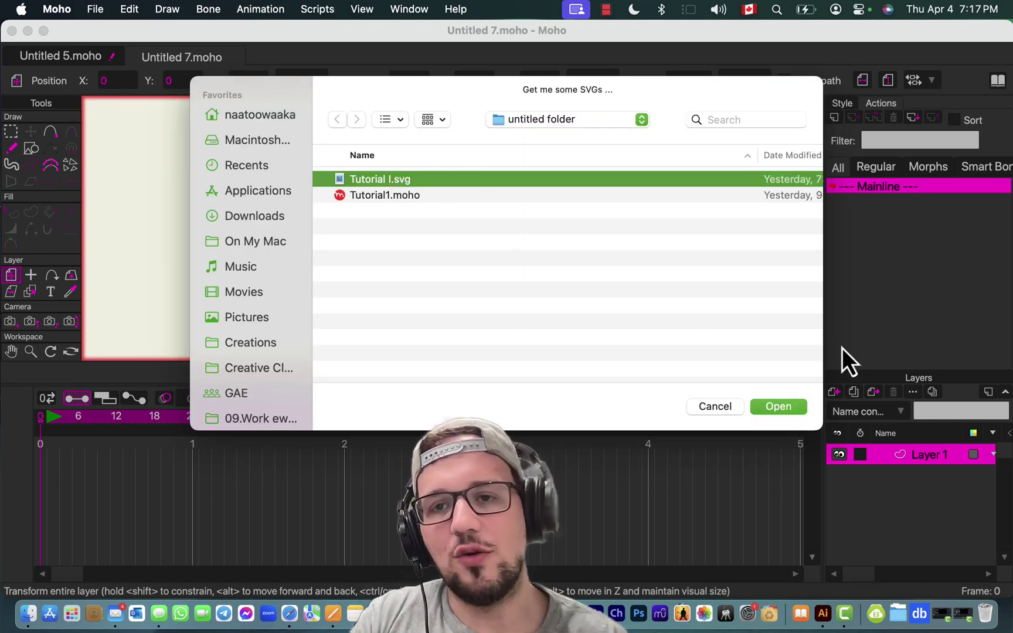
click(785, 411)
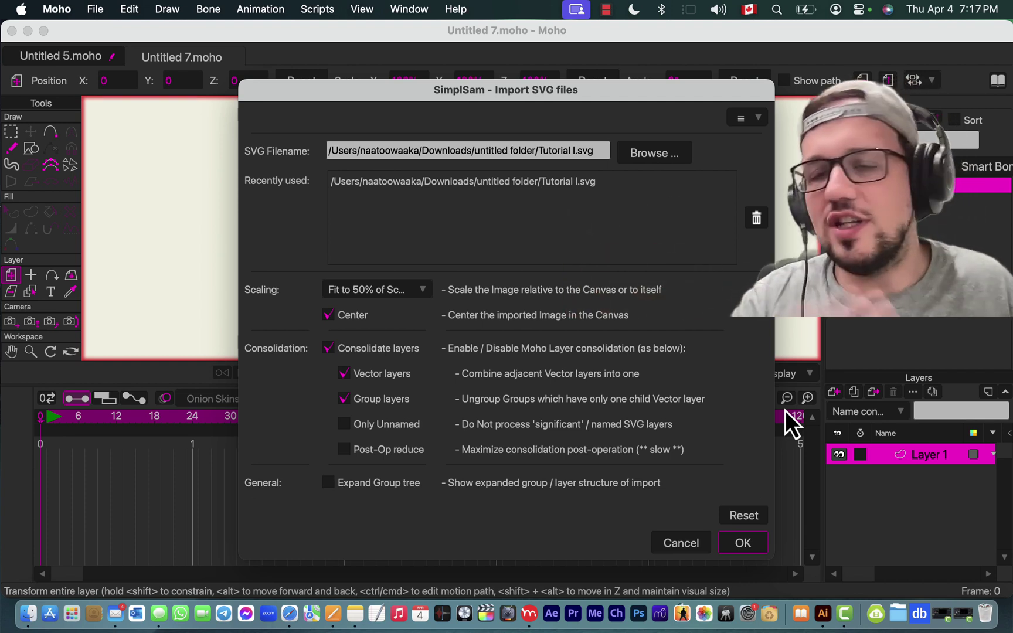
- Accept the SVG import settings and expand the Tutorial I group to inspect its layers
click(738, 544)
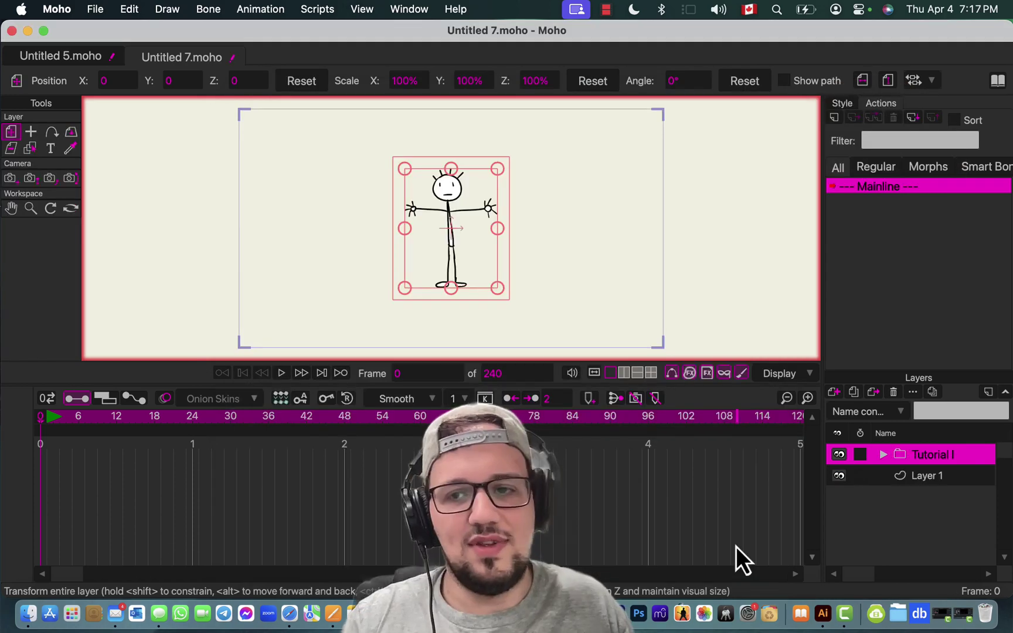
click(883, 455)
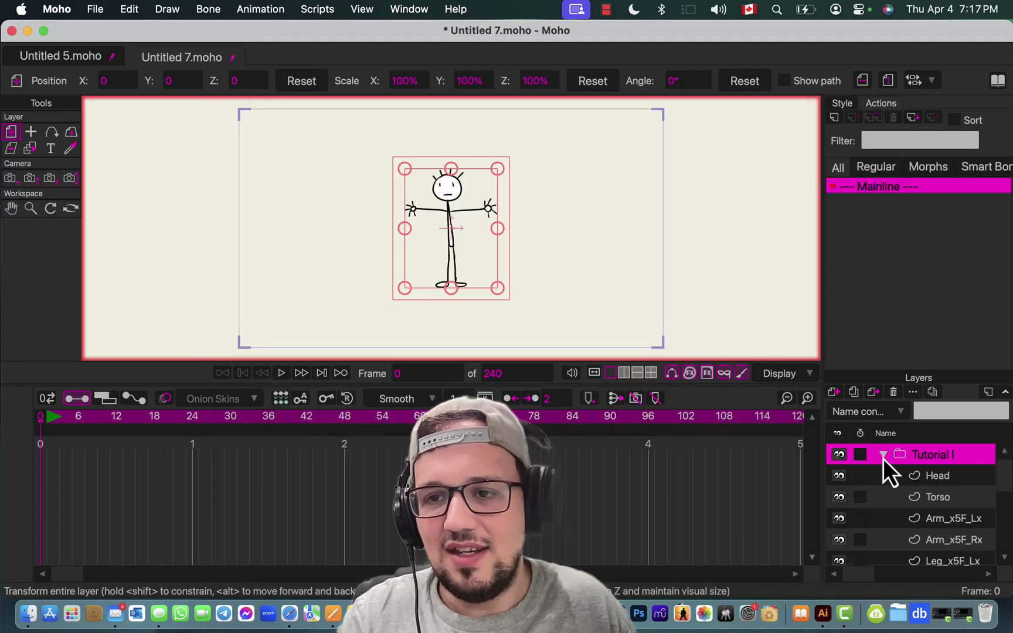
scroll(912, 485, down, 3)
scroll(912, 486, right, 3)
scroll(912, 486, left, 2)
scroll(912, 485, right, 5)
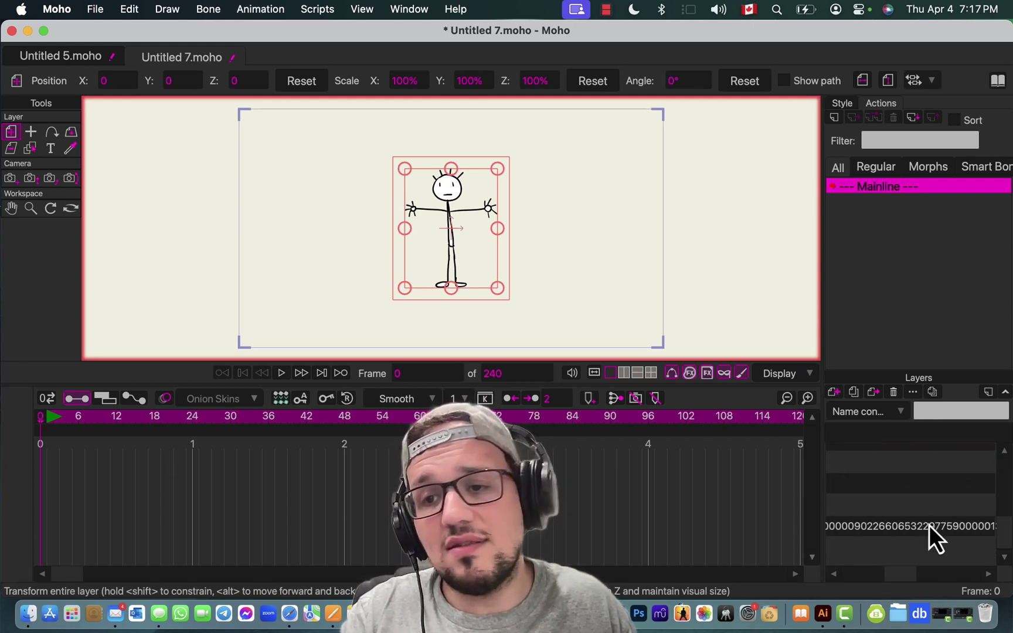
scroll(929, 526, left, 5)
scroll(930, 526, up, 3)
- Collapse the Tutorial I group and scale the stick figure up to 174.7%
scroll(929, 525, down, 3)
scroll(930, 526, left, 3)
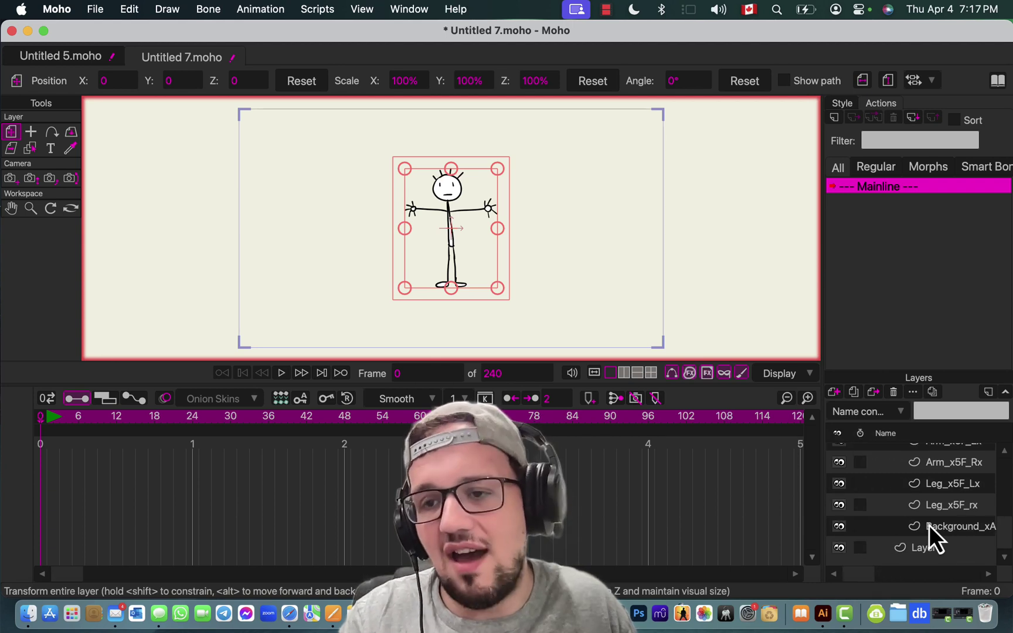
scroll(929, 526, up, 3)
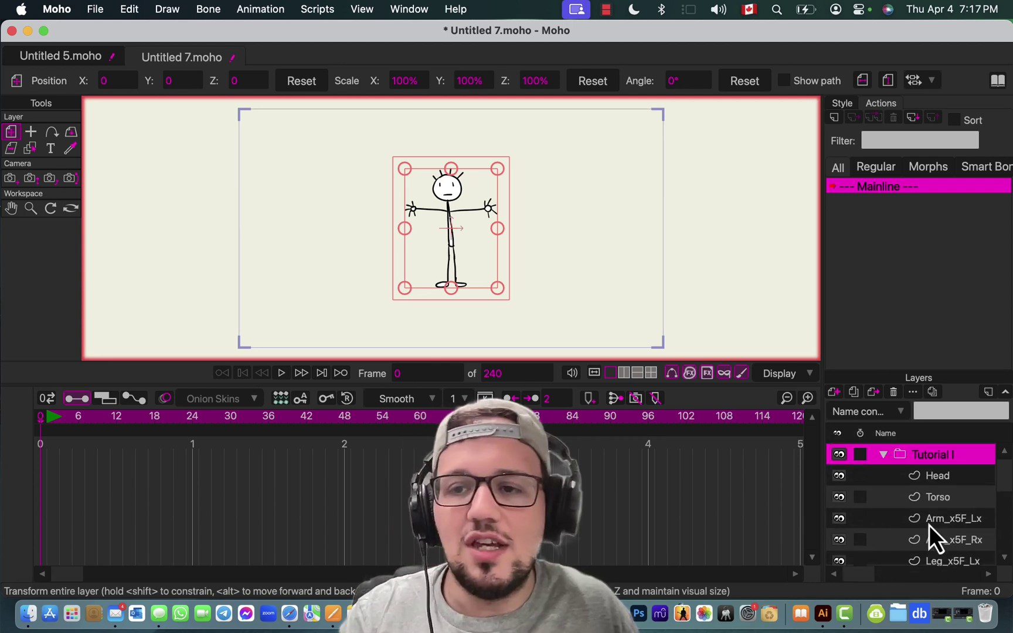
click(883, 456)
drag(508, 300, 559, 330)
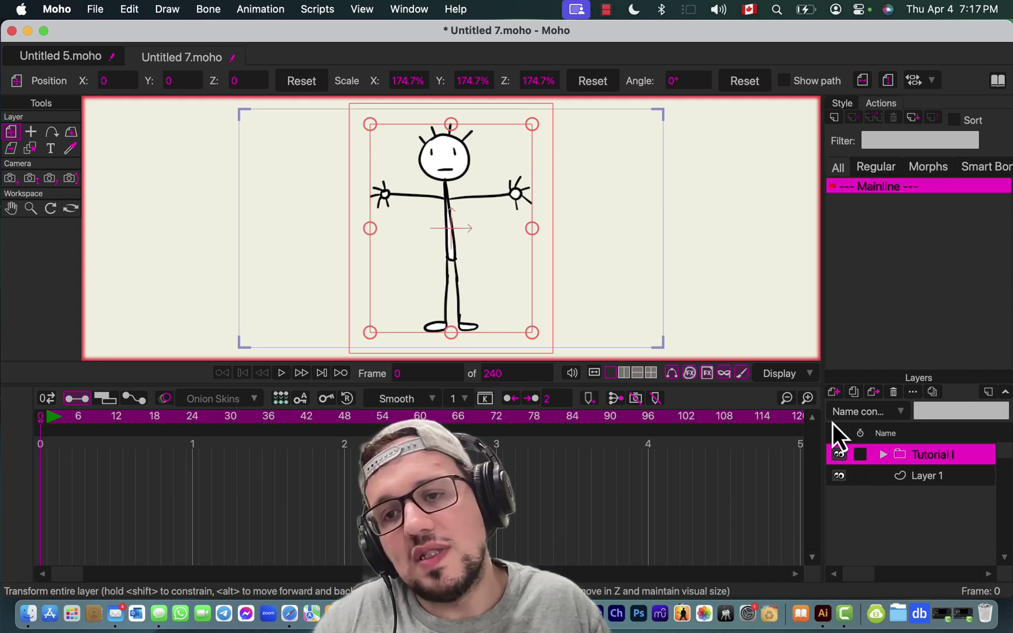
- Convert the Tutorial I group to a bone layer and return the timeline to frame 0
right_click(919, 450)
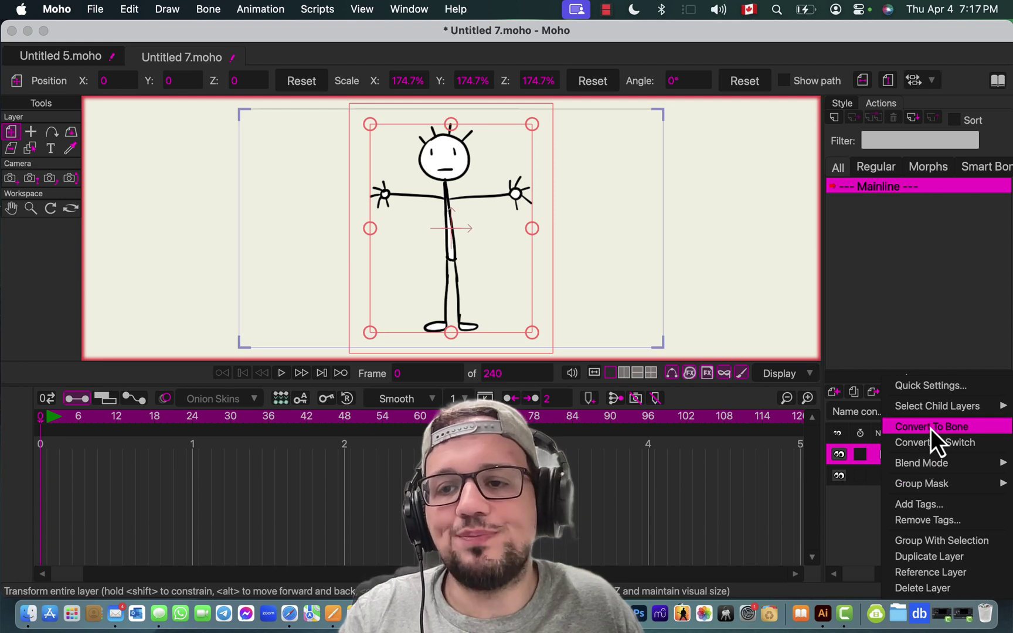
click(931, 428)
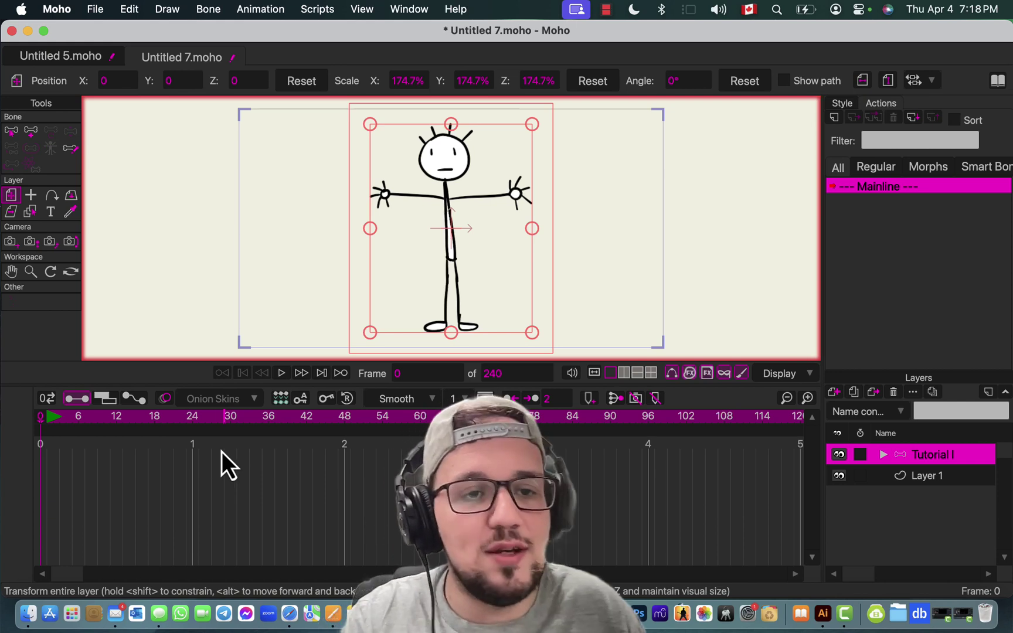
click(45, 424)
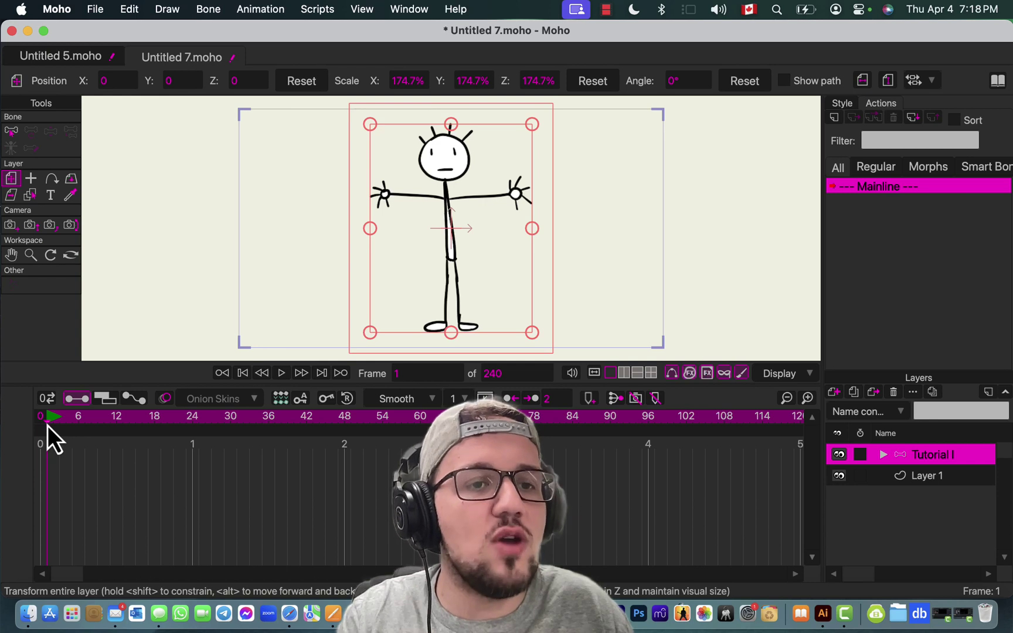
click(48, 404)
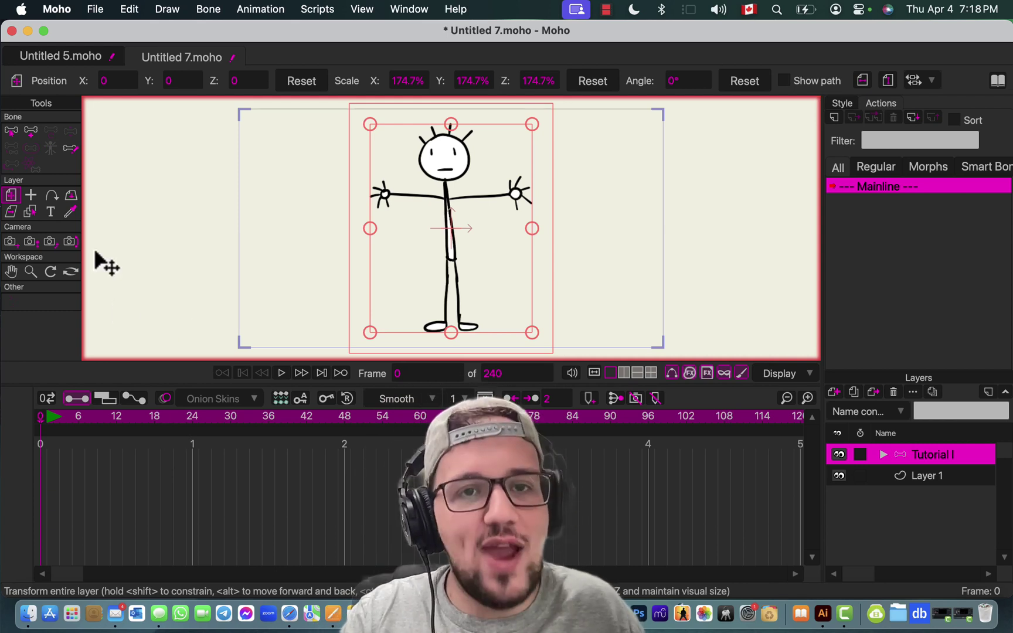
- Draw a bone running left from the figure's hip with the Add Bone tool
click(32, 129)
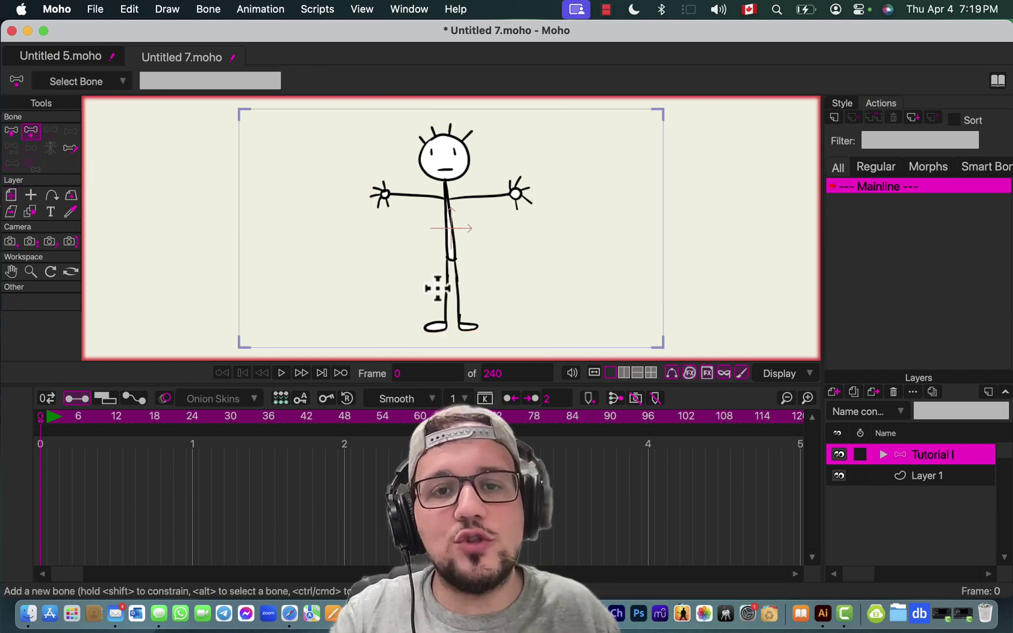
scroll(440, 287, up, 5)
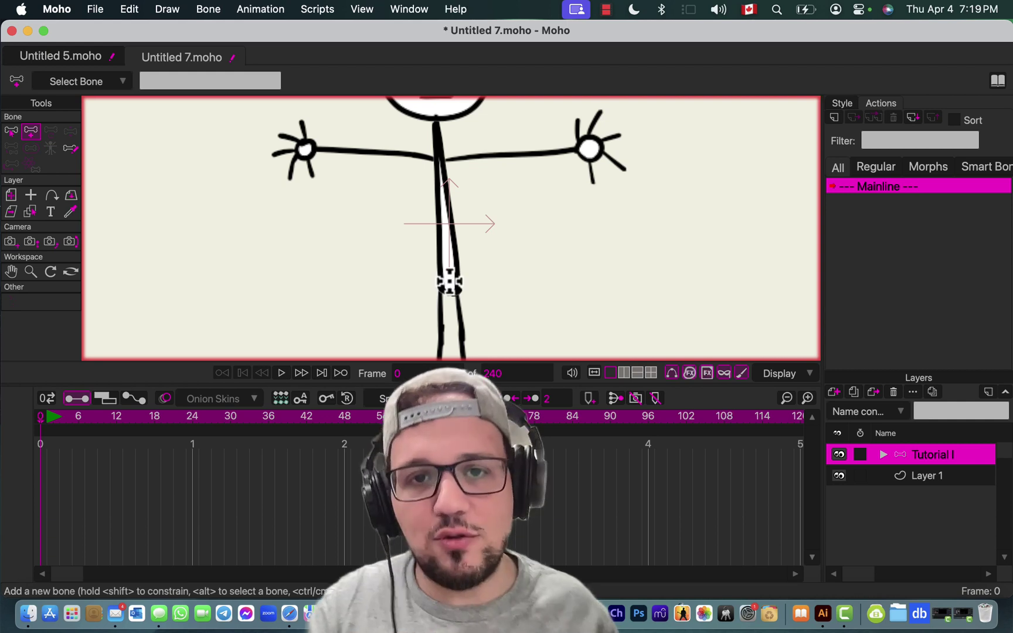
drag(448, 278, 365, 276)
click(583, 274)
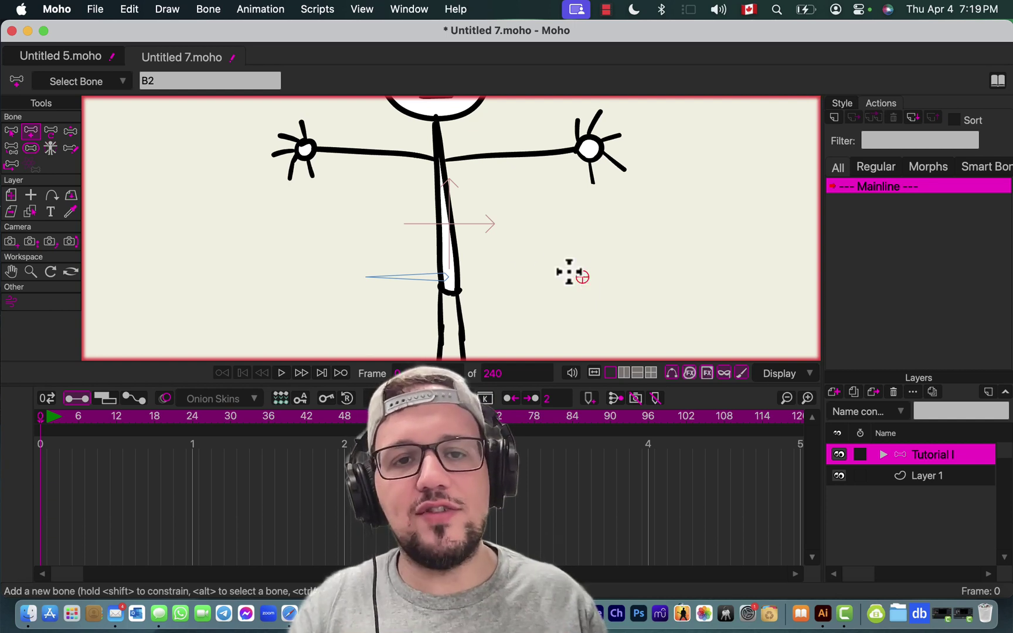
- Select, deselect and reselect the horizontal hip bone with the Select Bone tool
click(11, 131)
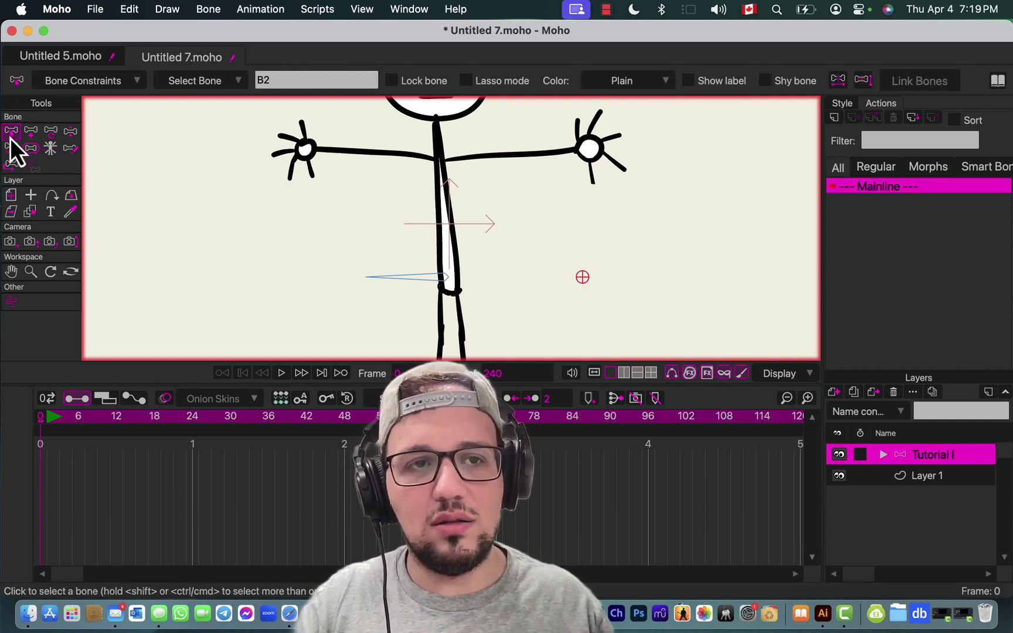
click(413, 279)
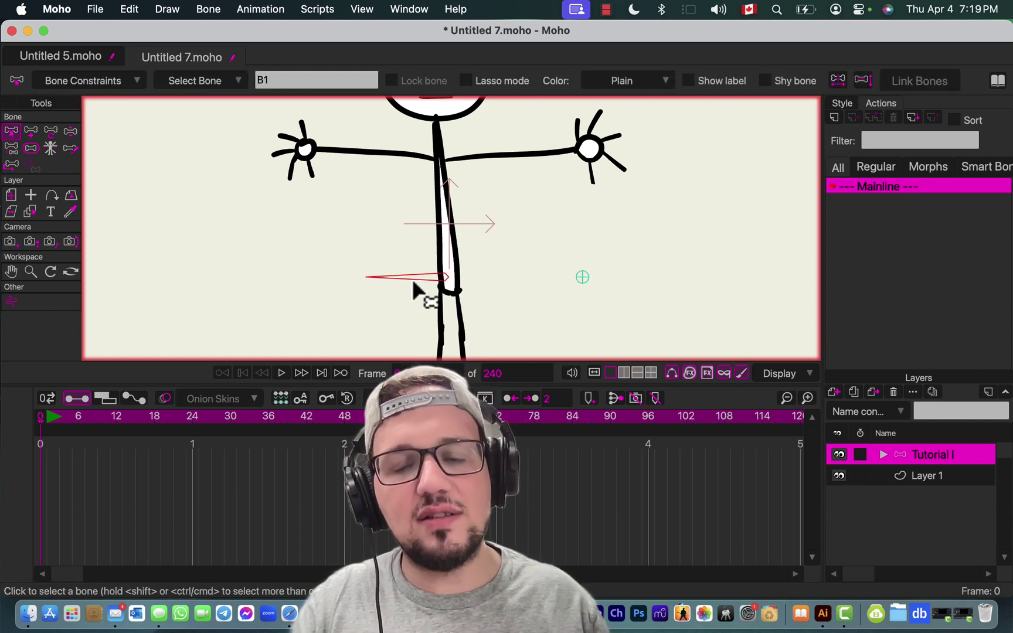
click(583, 277)
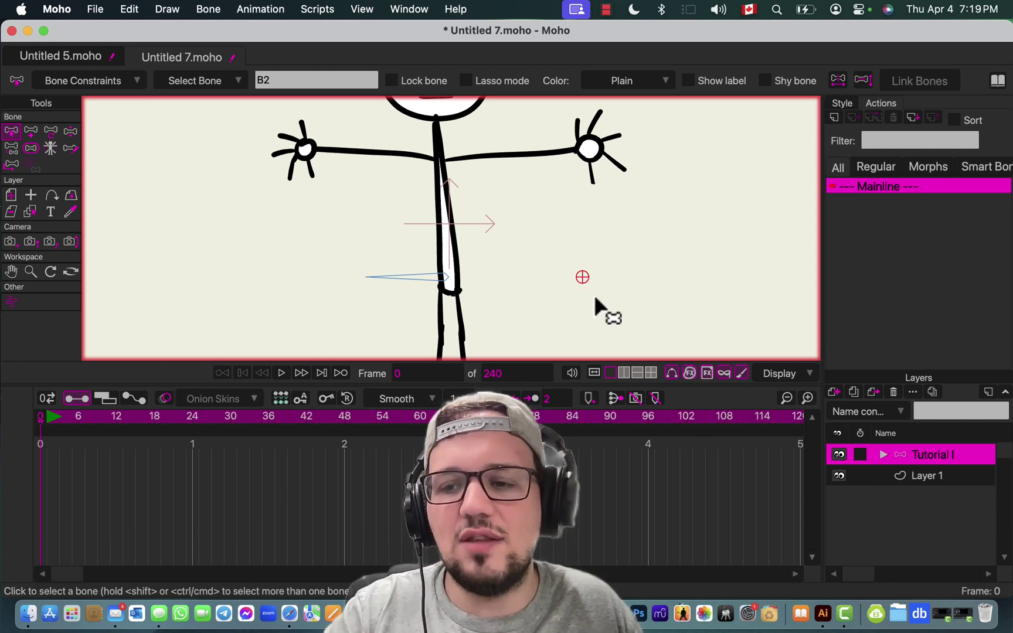
click(421, 277)
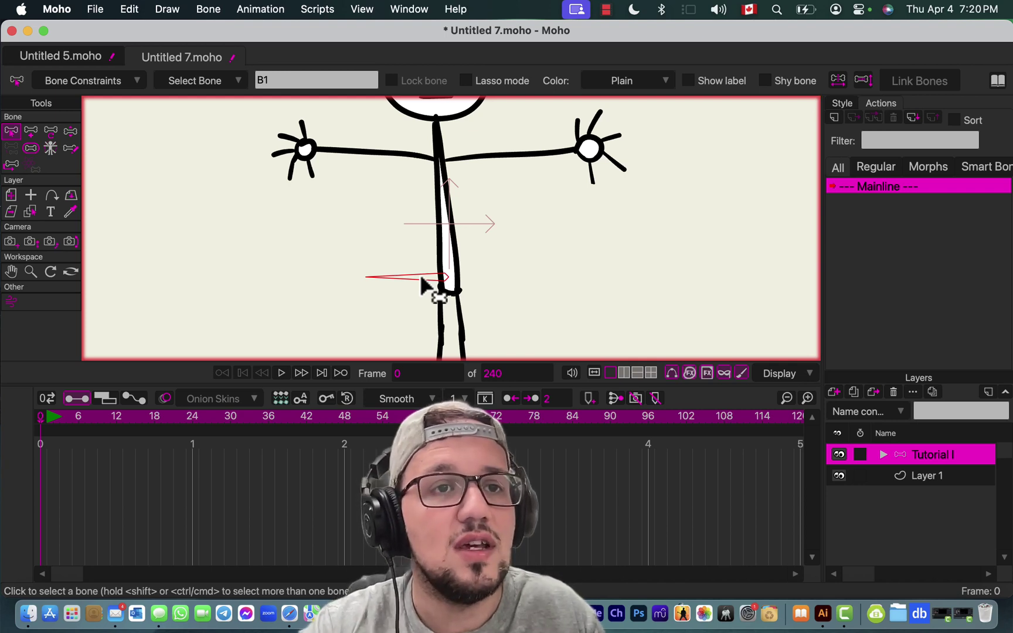
click(135, 80)
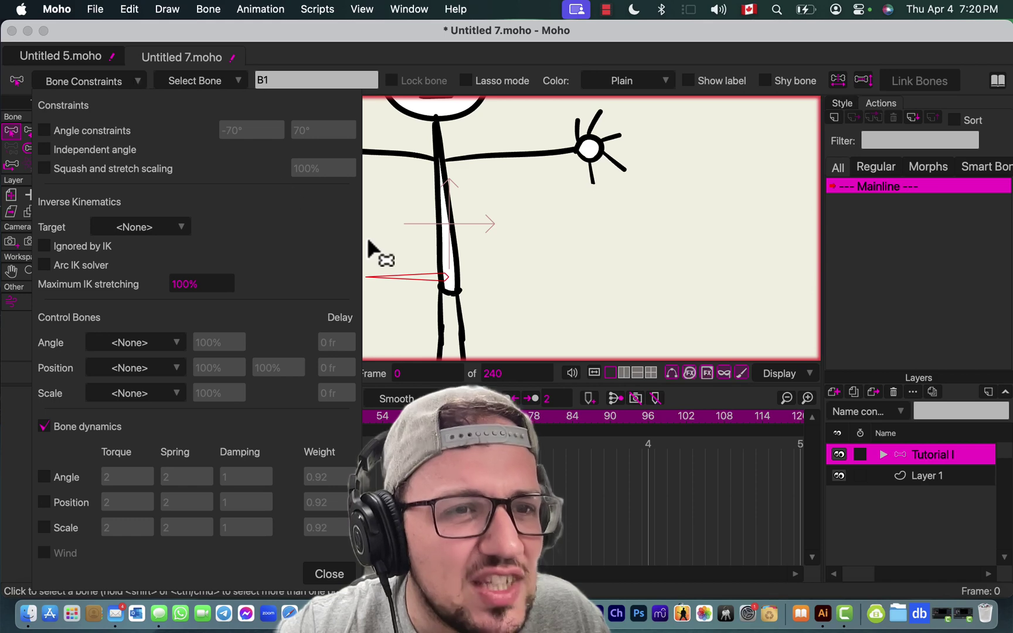
click(477, 267)
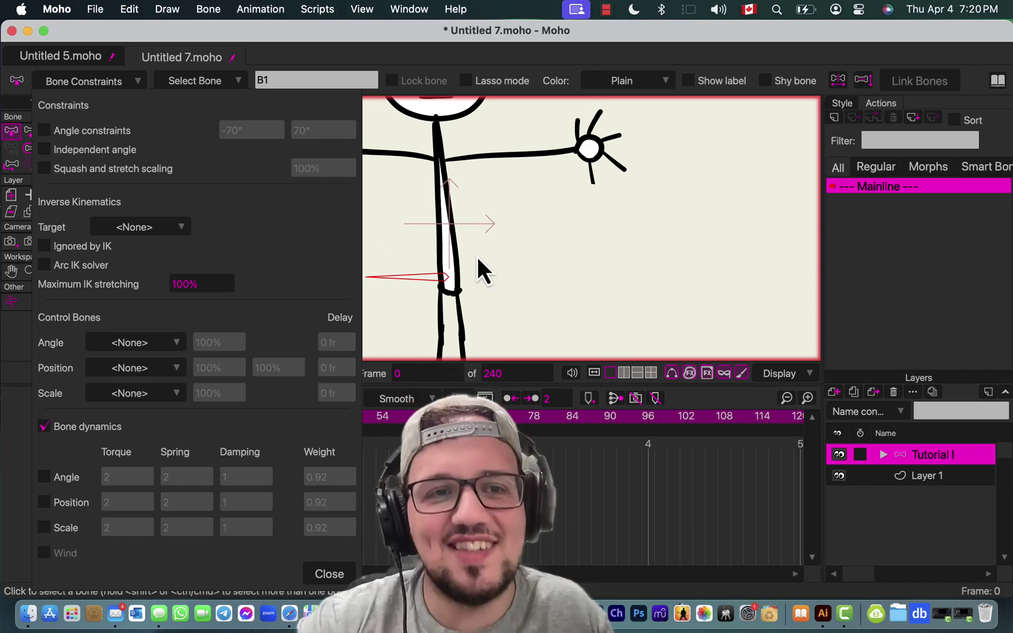
click(125, 88)
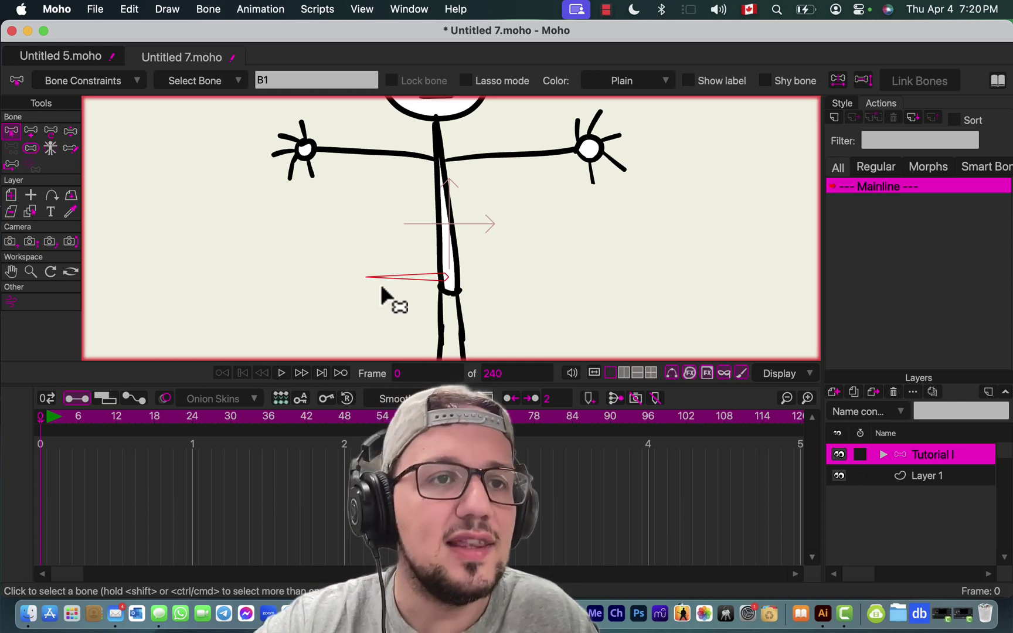
- Draw bones B2–B4 from the hip up through the torso and neck to the head top
click(29, 136)
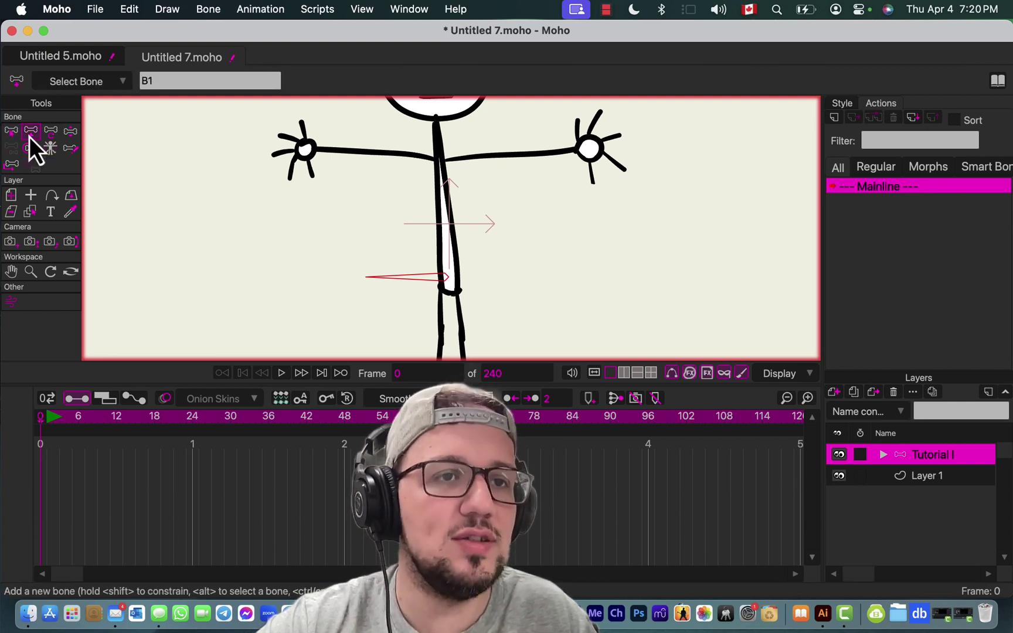
drag(448, 276, 443, 206)
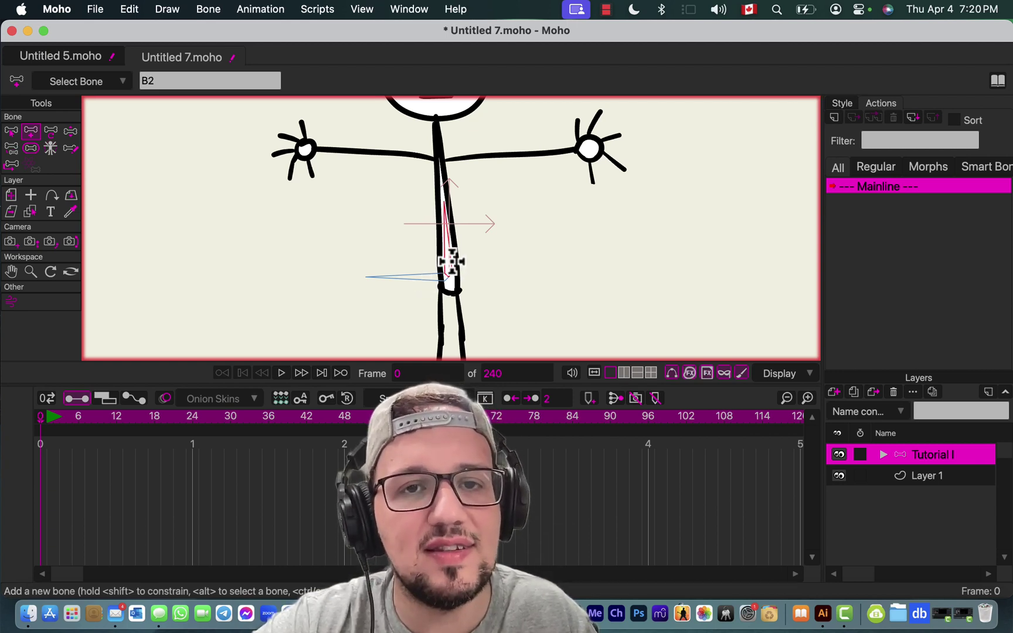
scroll(451, 262, up, 2)
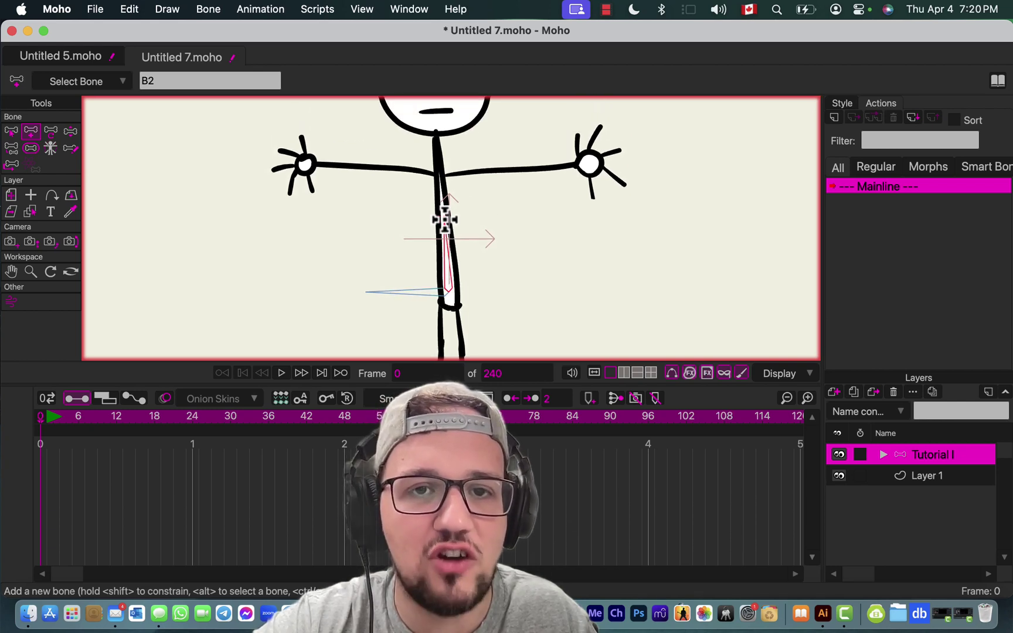
drag(445, 220, 435, 135)
scroll(436, 135, up, 10)
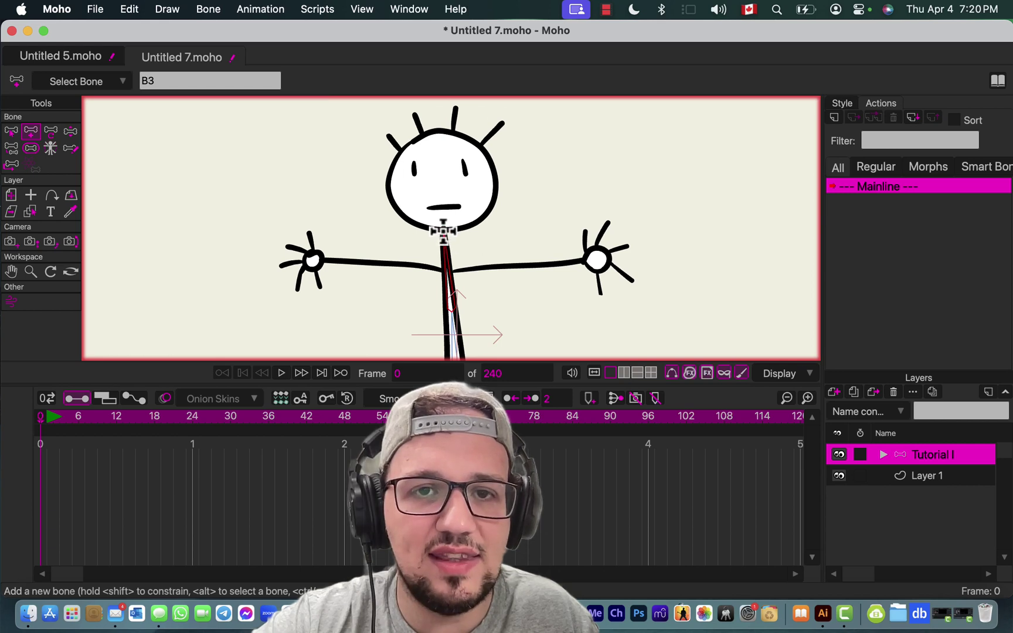
drag(443, 231, 439, 128)
scroll(520, 248, down, 3)
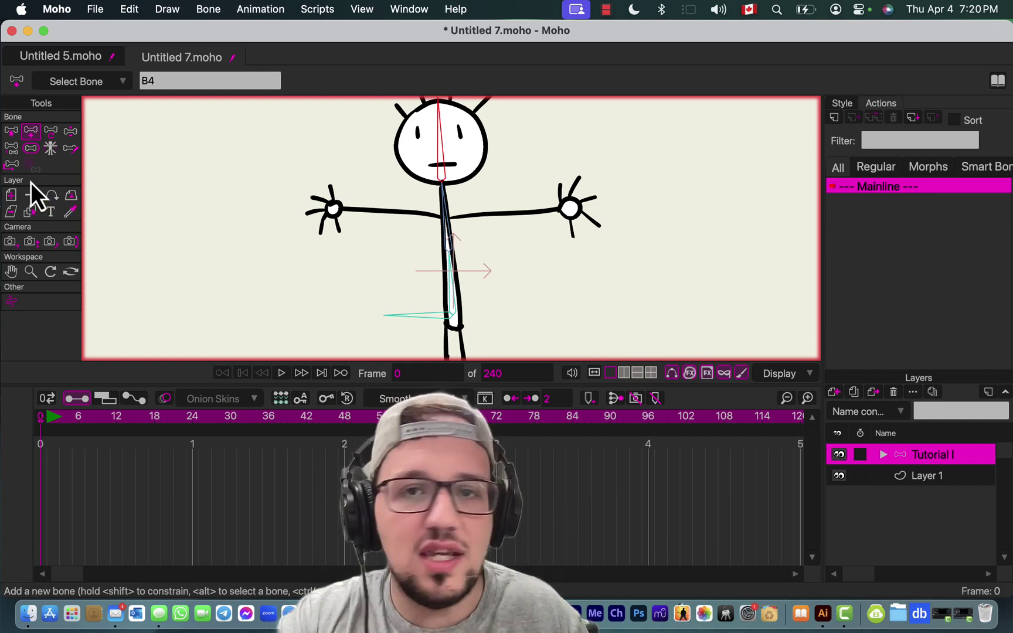
- Try the Reparent Bone tool, then return to the Select Bone tool
click(14, 155)
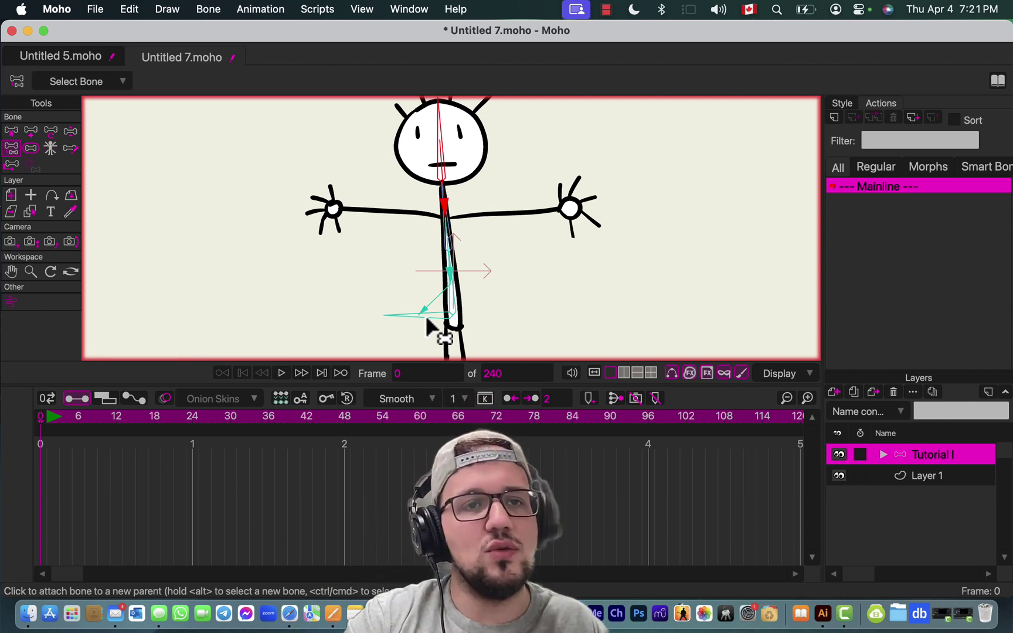
click(11, 131)
scroll(465, 256, up, 3)
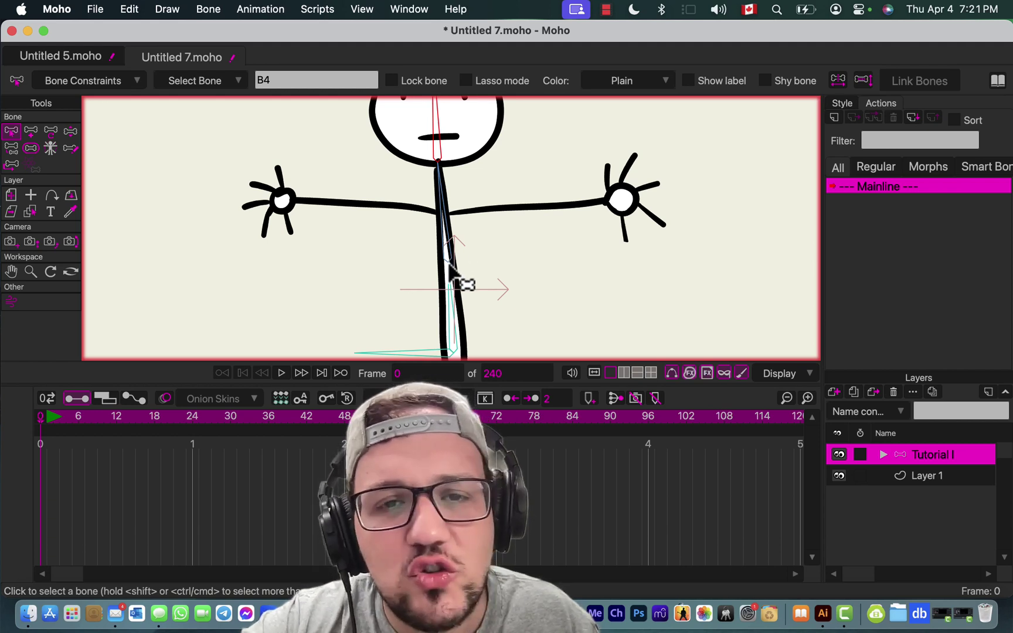
- Select spine bone B3, undo a misplaced move, then drag the bone from neck to head top
click(445, 252)
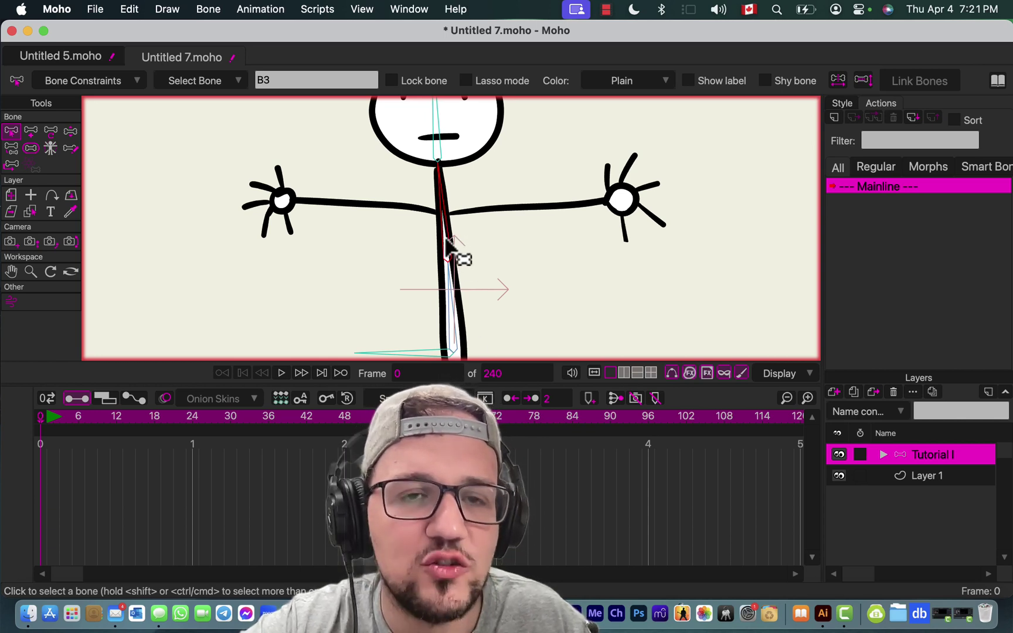
click(50, 130)
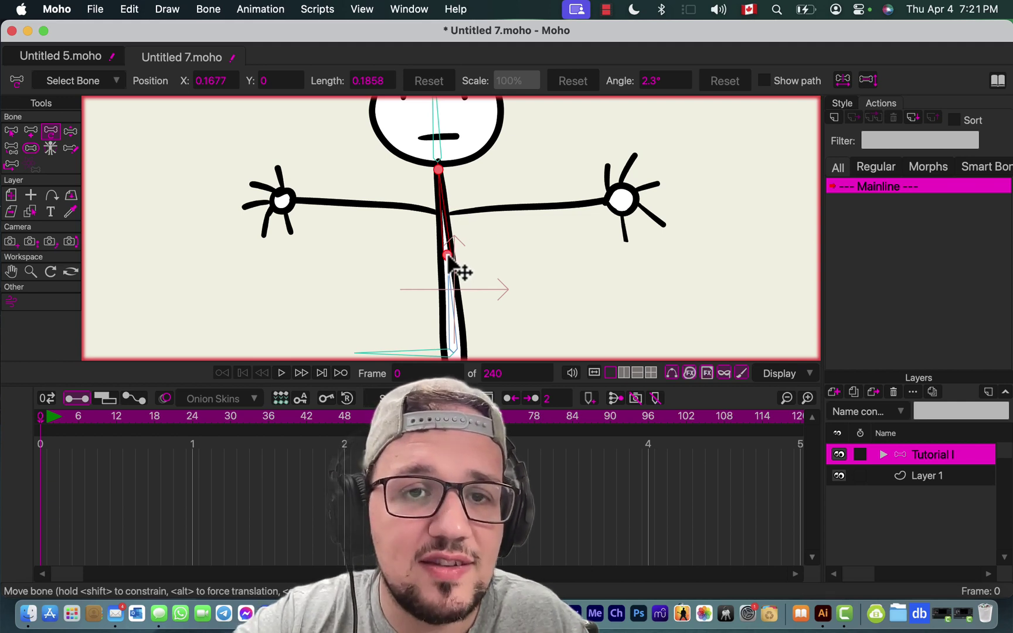
drag(459, 270, 459, 135)
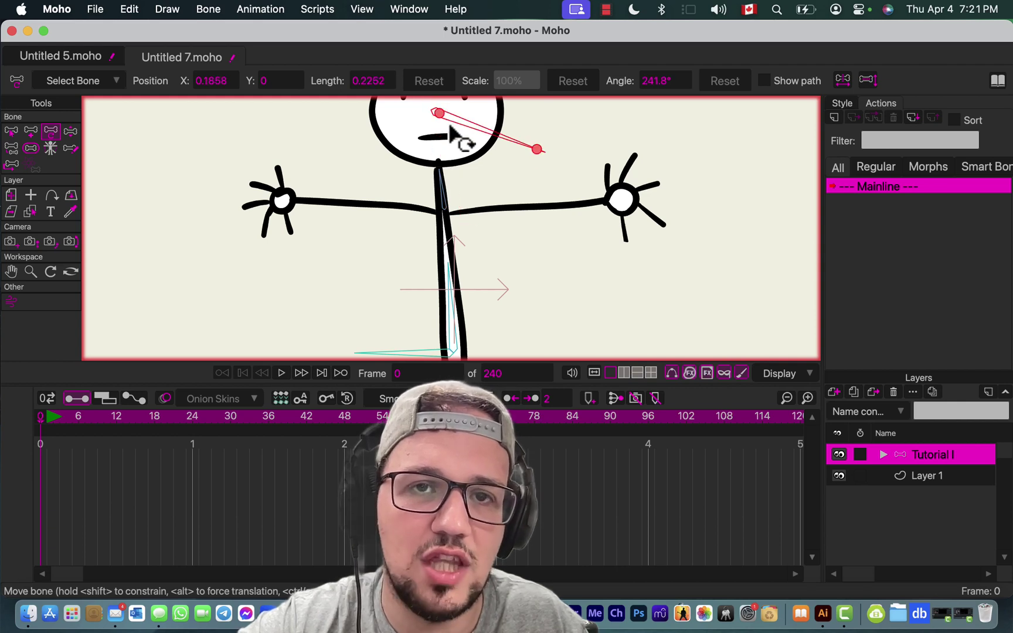
scroll(454, 132, down, 2)
scroll(454, 131, up, 2)
key(super+z)
drag(436, 117, 445, 255)
scroll(446, 253, down, 3)
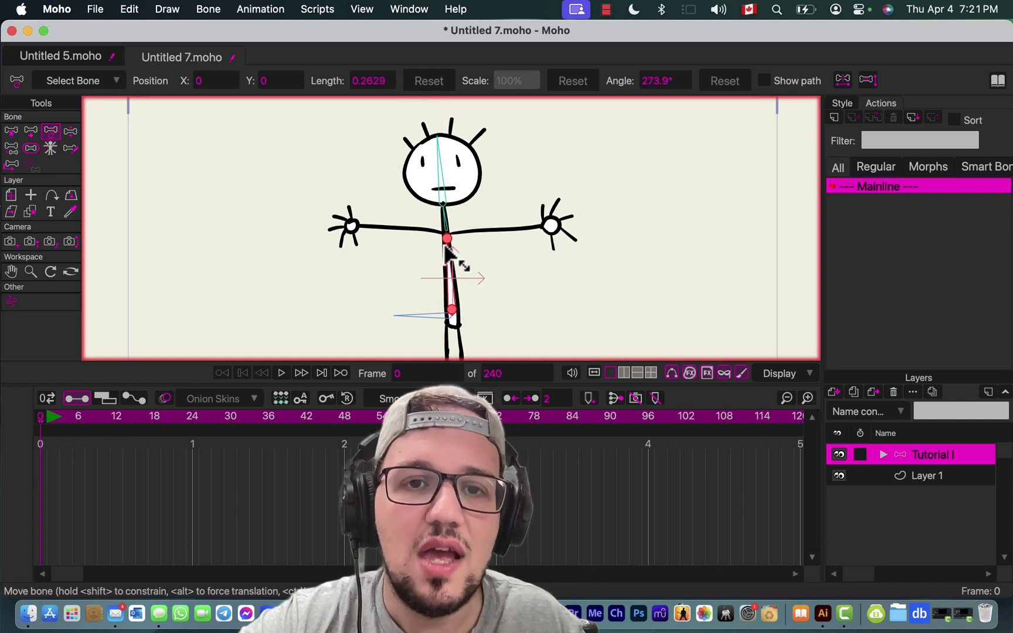
- Draw bones along the left arm, then along the right arm parented to spine bone B2
click(11, 134)
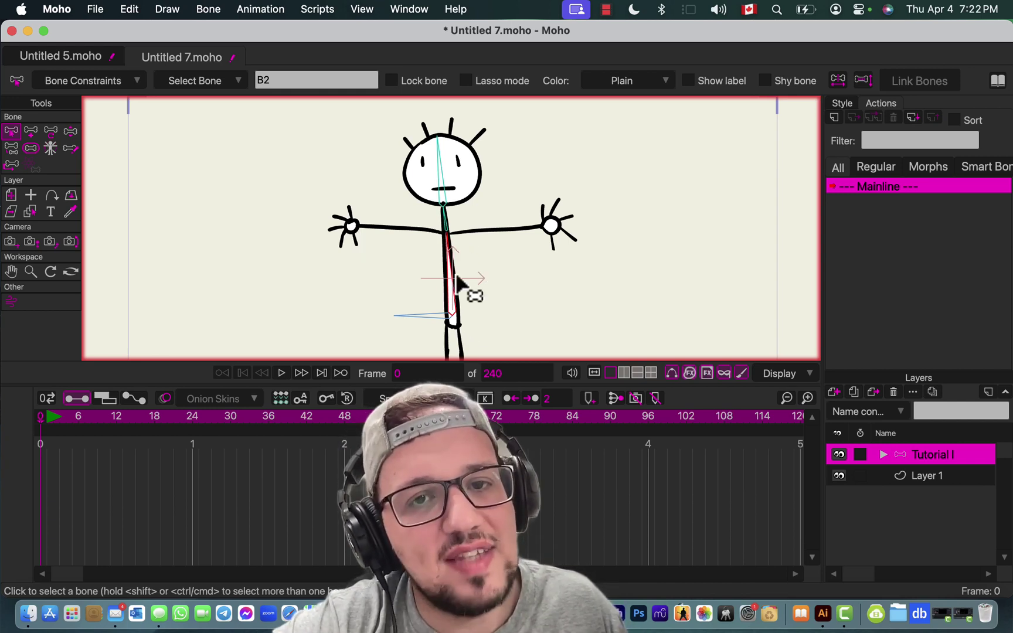
click(30, 131)
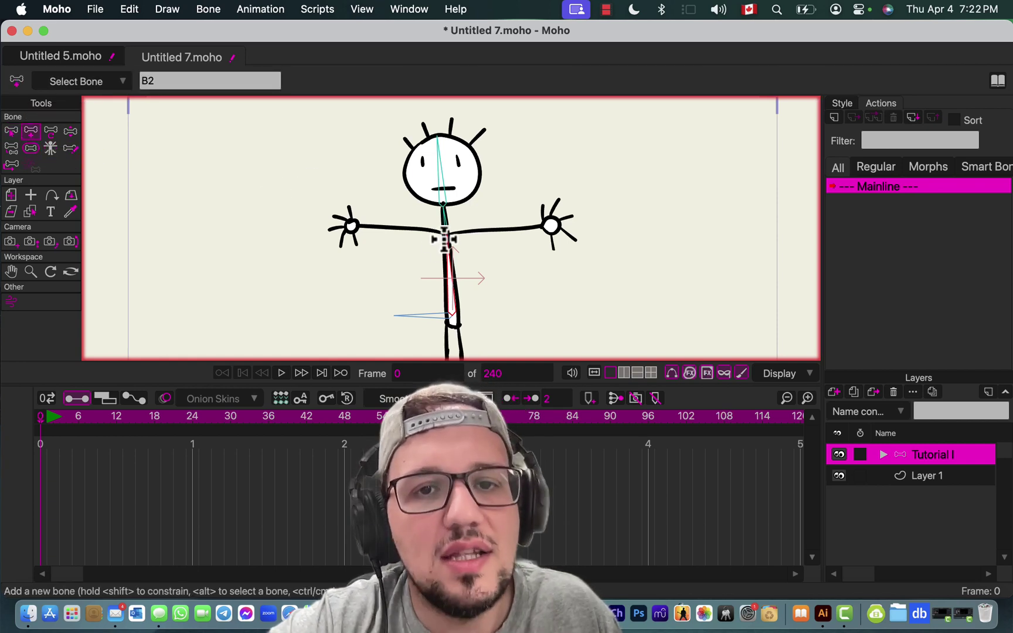
drag(445, 234, 346, 224)
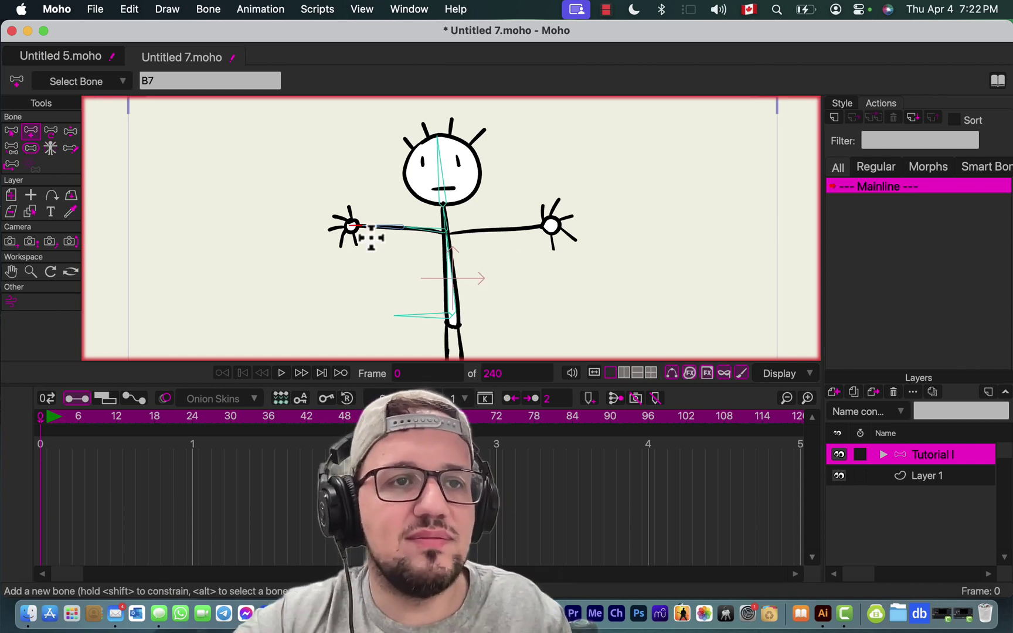
click(451, 274)
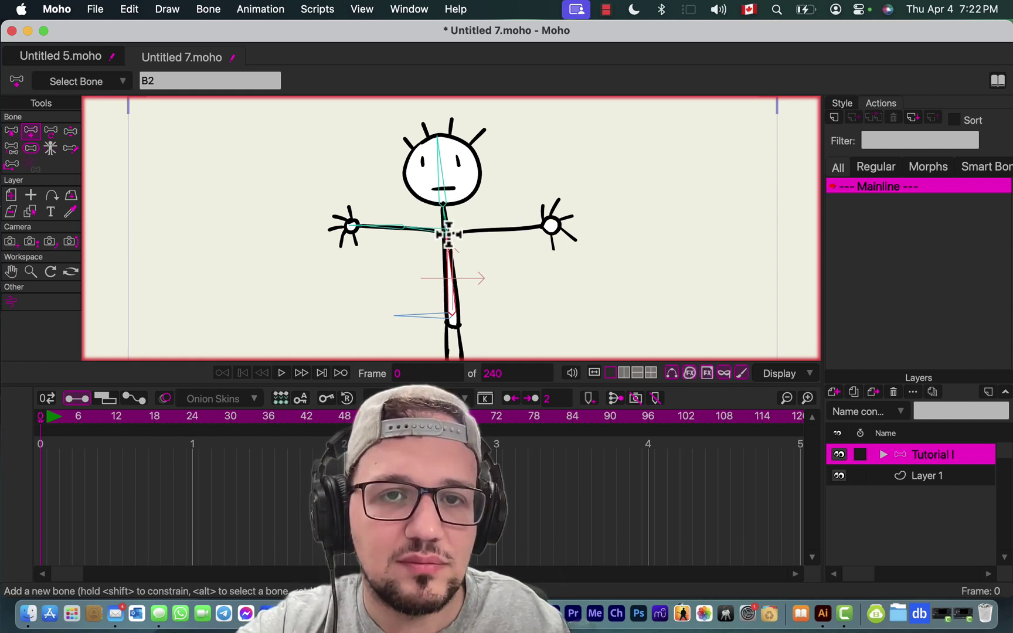
drag(499, 229, 561, 225)
- Draw bones down the left and right legs, each parented to hip bone B1
scroll(632, 308, down, 5)
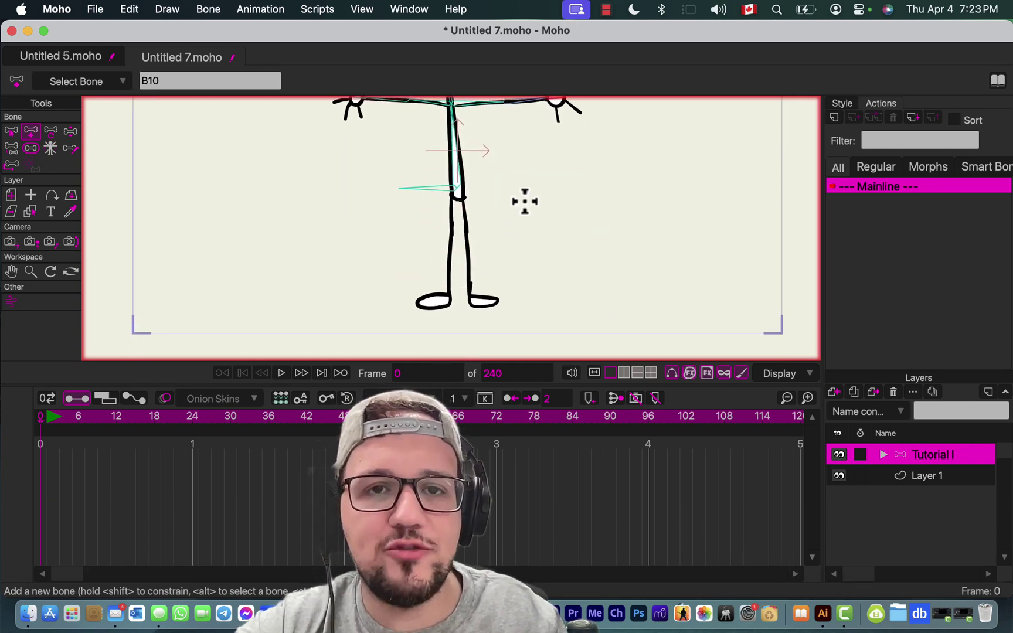
alt+click(431, 189)
drag(450, 192, 421, 300)
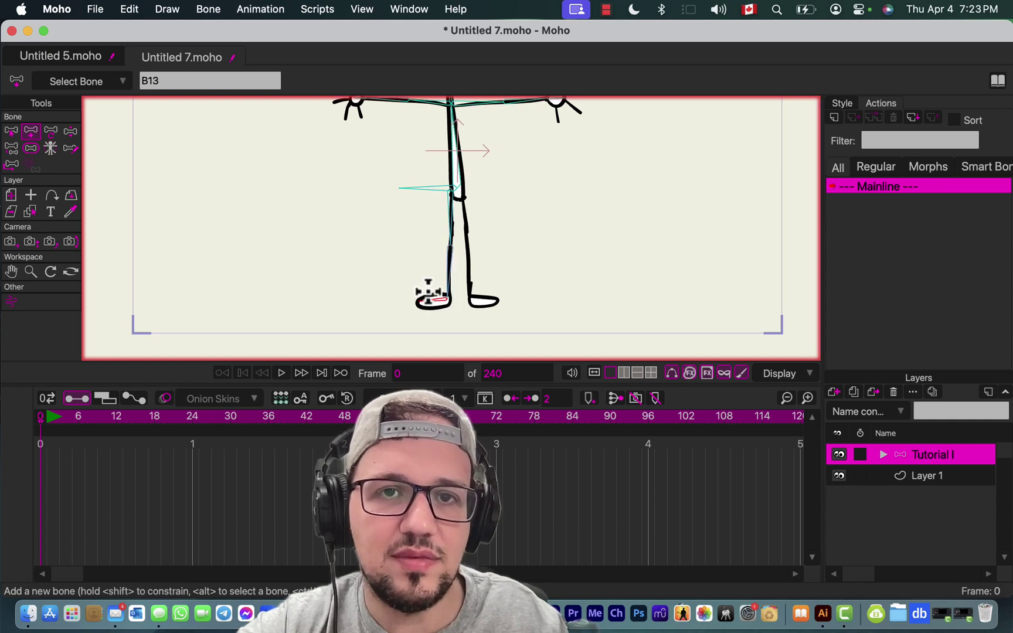
alt+click(435, 190)
drag(461, 198, 502, 305)
- Switch to Transform Bone with T and select a leg bone and the right foot bone to check them
key(t)
scroll(463, 192, up, 5)
click(451, 176)
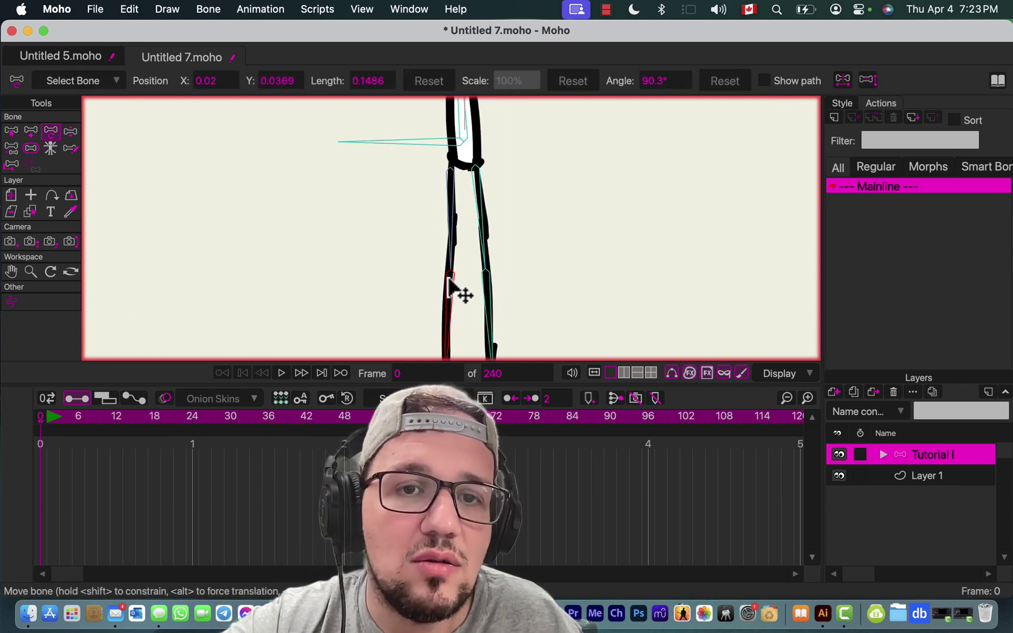
click(462, 292)
scroll(678, 294, down, 3)
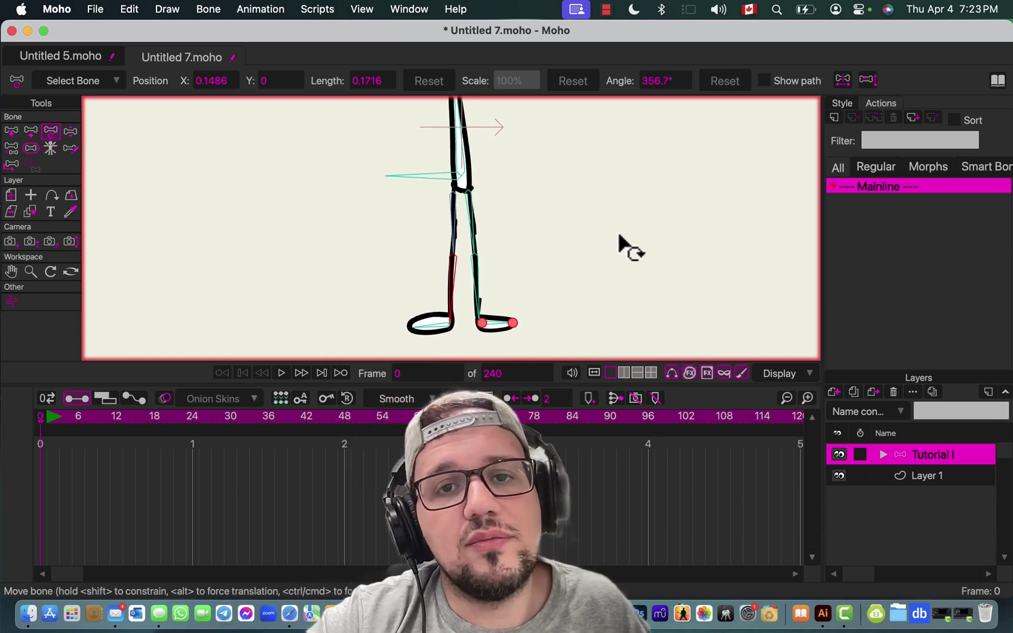
scroll(610, 233, down, 3)
scroll(609, 235, up, 2)
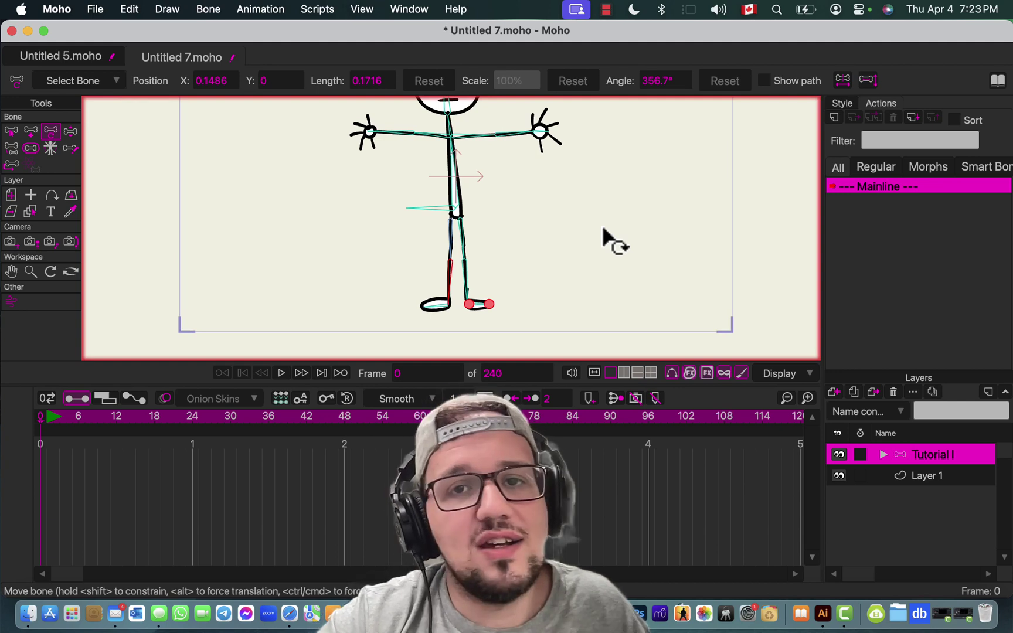
scroll(609, 237, up, 2)
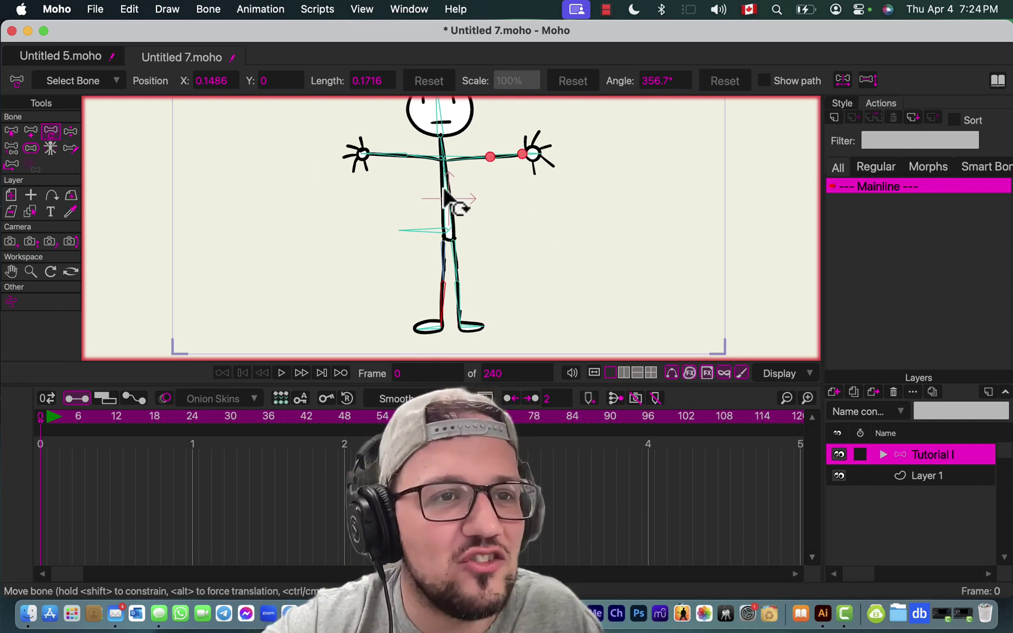
- Switch from the Reparent Bone tool to Manipulate Bones for IK posing
click(12, 147)
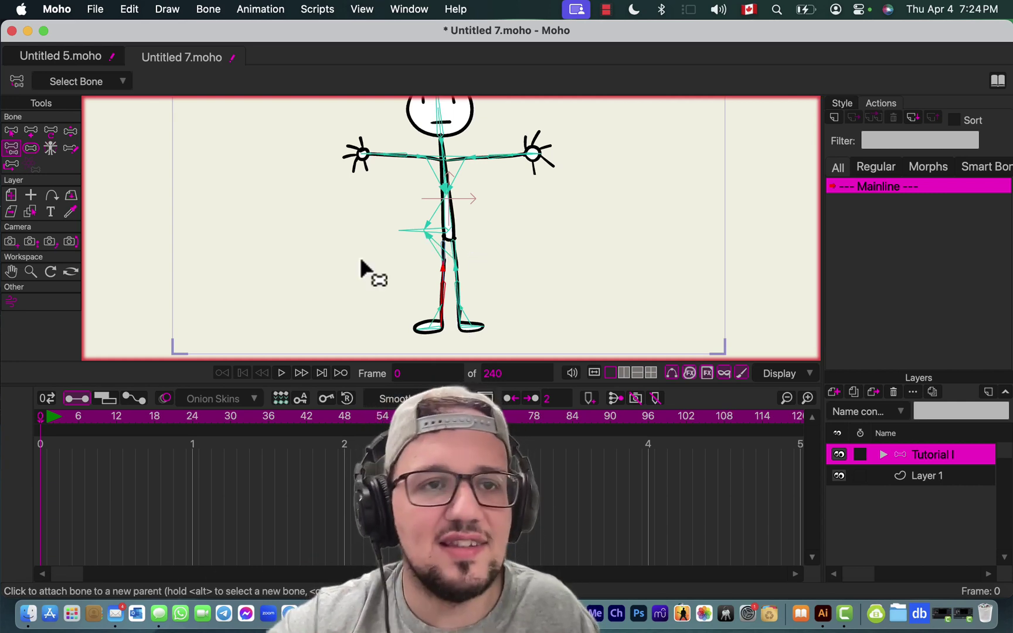
click(71, 138)
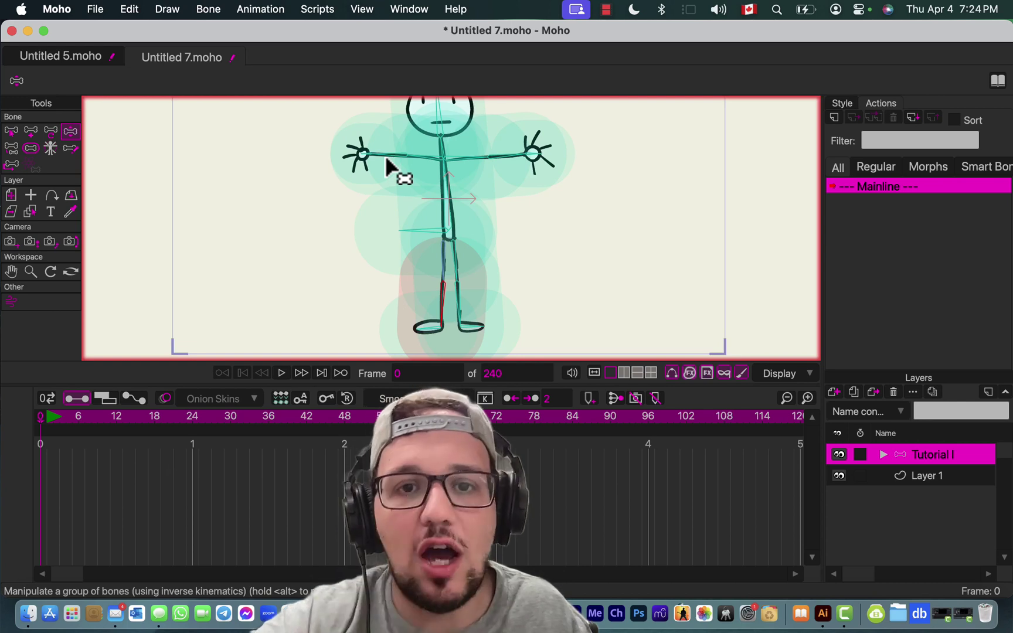
- Bend both arms down toward the hips with IK and turn off Display > Fills
drag(386, 159, 396, 215)
drag(492, 161, 402, 235)
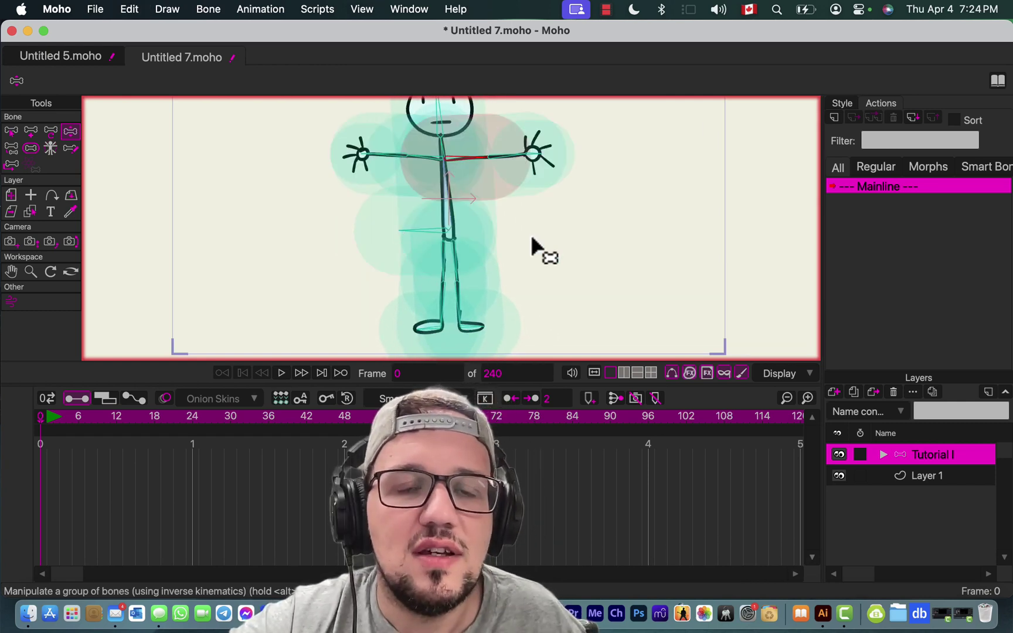
click(780, 375)
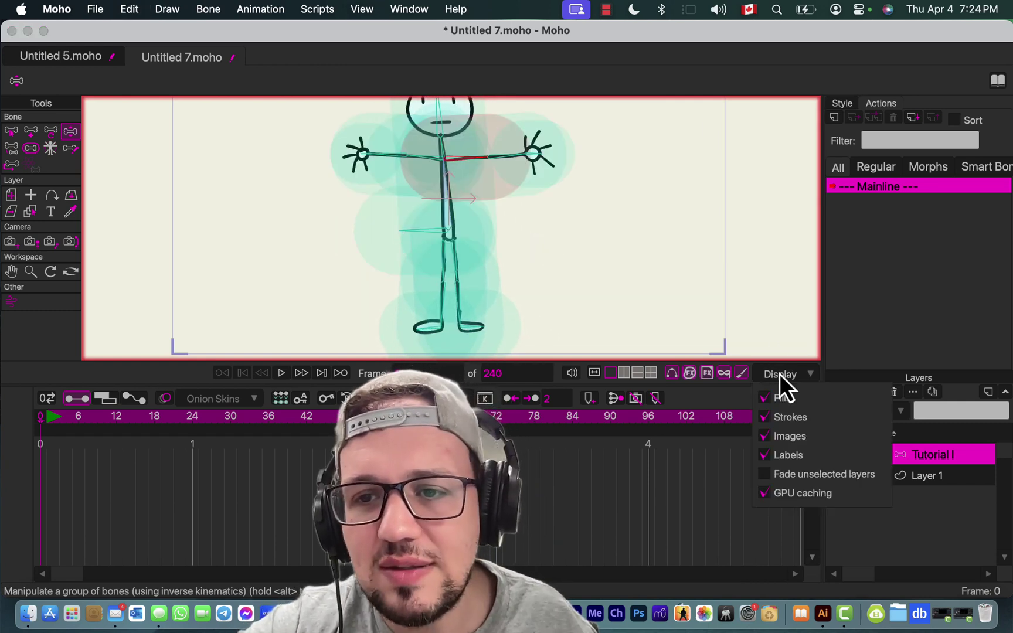
click(769, 400)
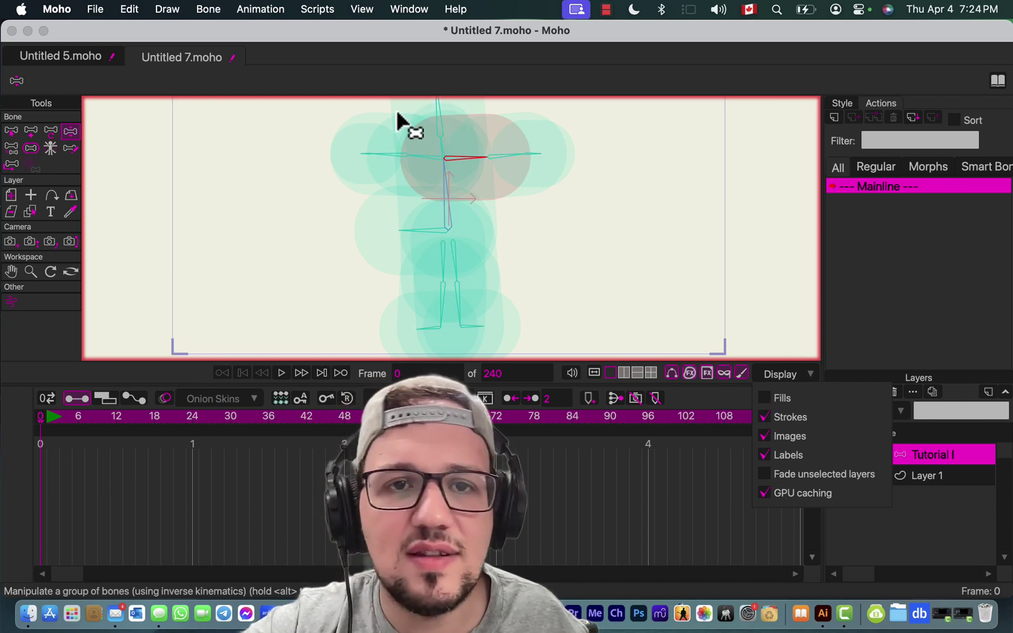
- Swing both arms and the left forearm with IK to test how the body follows
click(387, 162)
drag(385, 152, 395, 199)
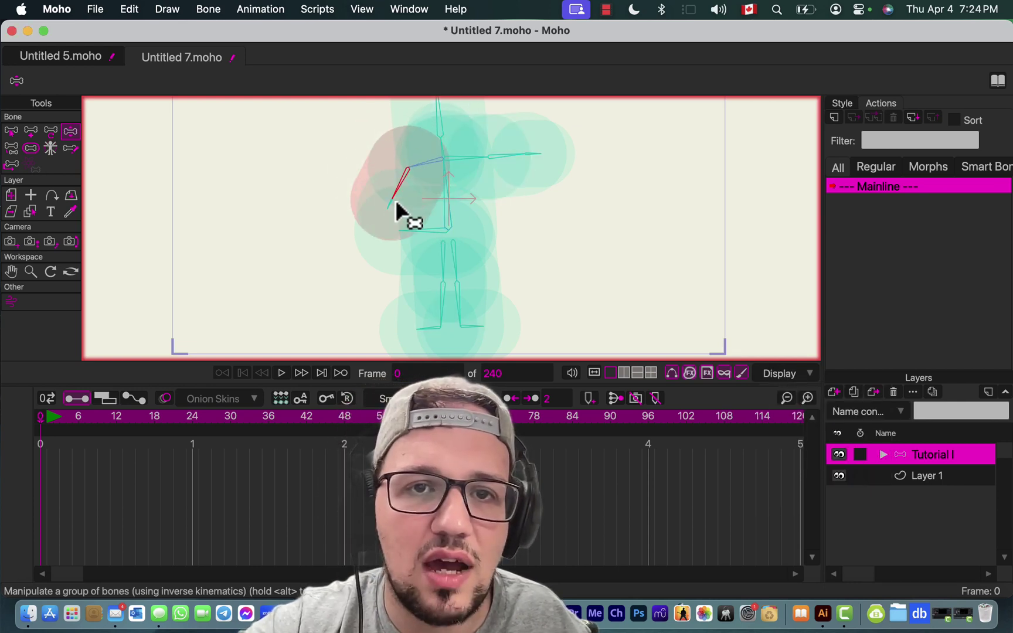
drag(506, 154, 480, 244)
drag(412, 233, 403, 206)
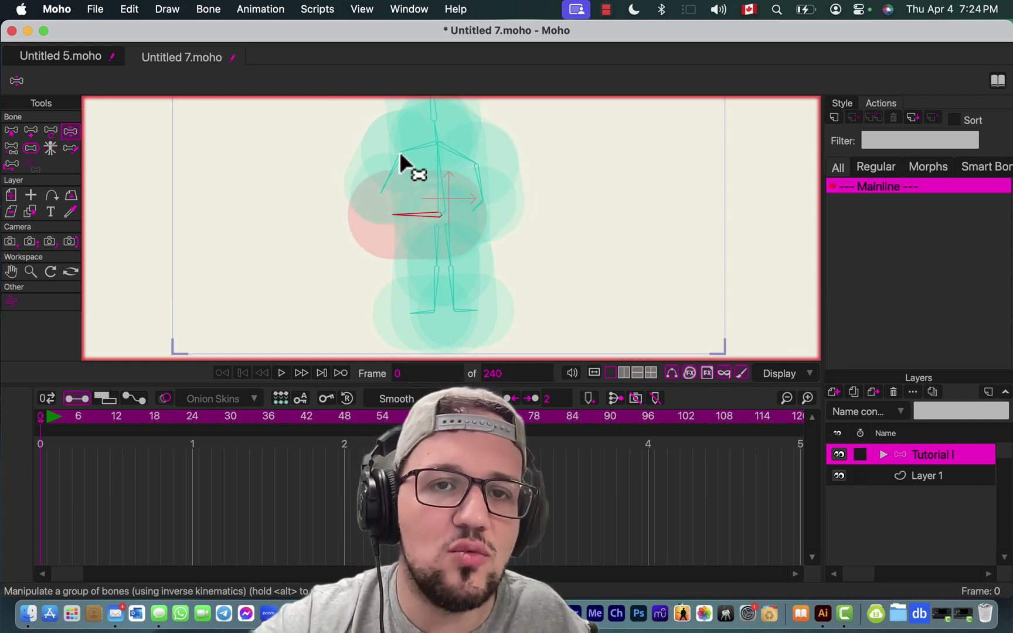
mouse_move(398, 155)
mouse_down()
mouse_move(418, 173)
mouse_move(422, 147)
mouse_move(428, 162)
mouse_move(398, 156)
mouse_move(393, 175)
mouse_up()
drag(412, 218, 423, 248)
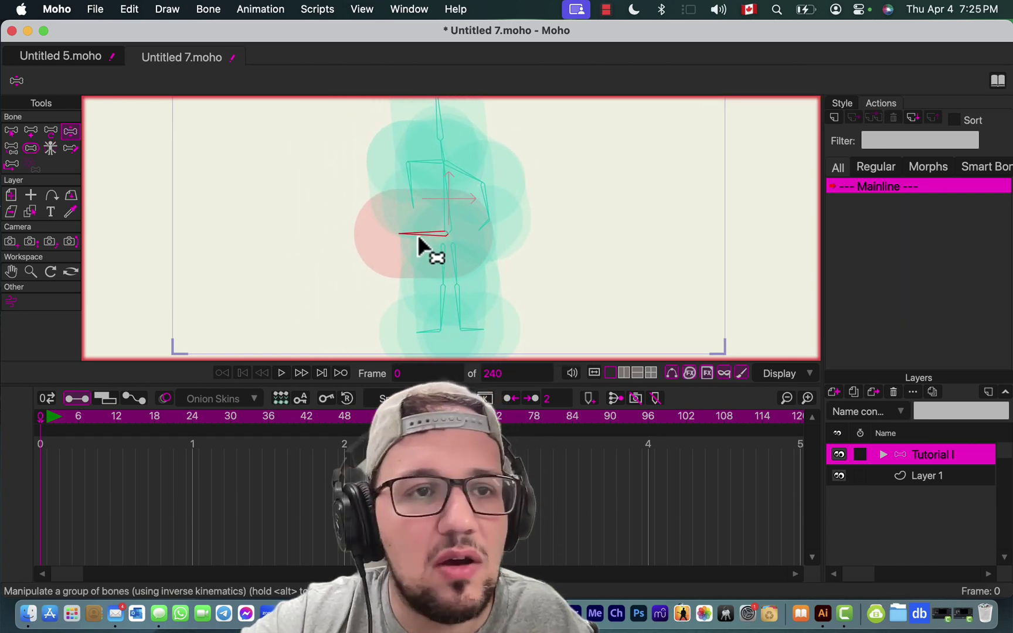
click(785, 374)
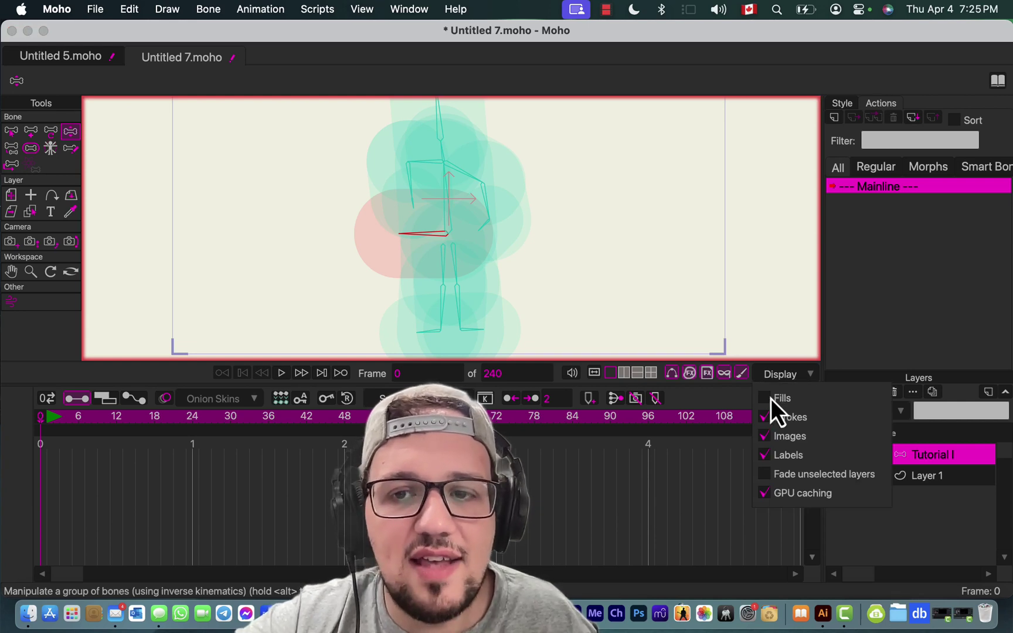
click(11, 151)
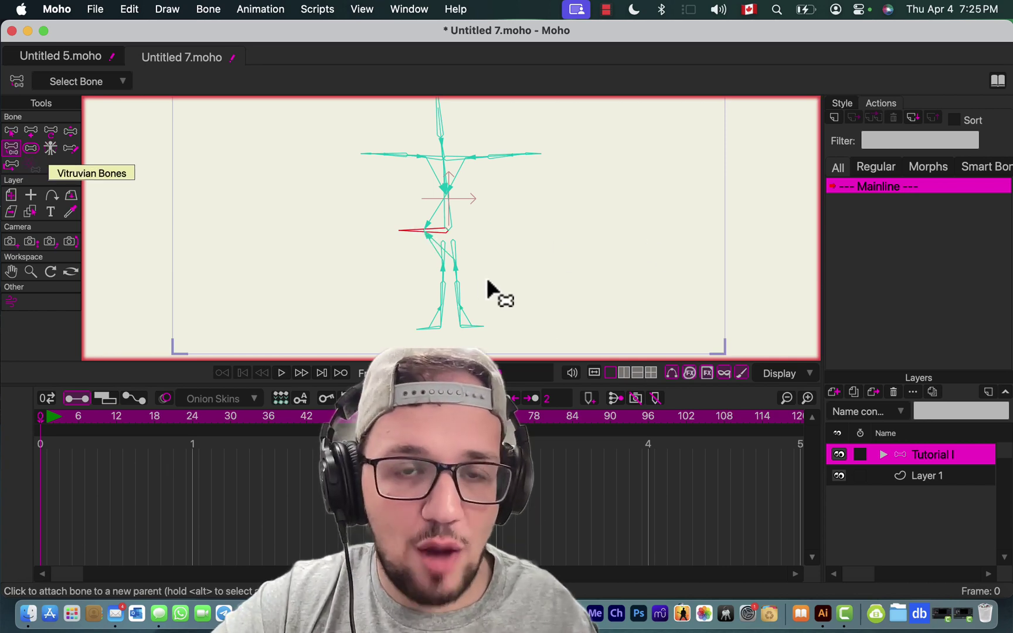
- Reparent the horizontal hip bone to the spine and the left hip bone to the lower spine bone
click(450, 224)
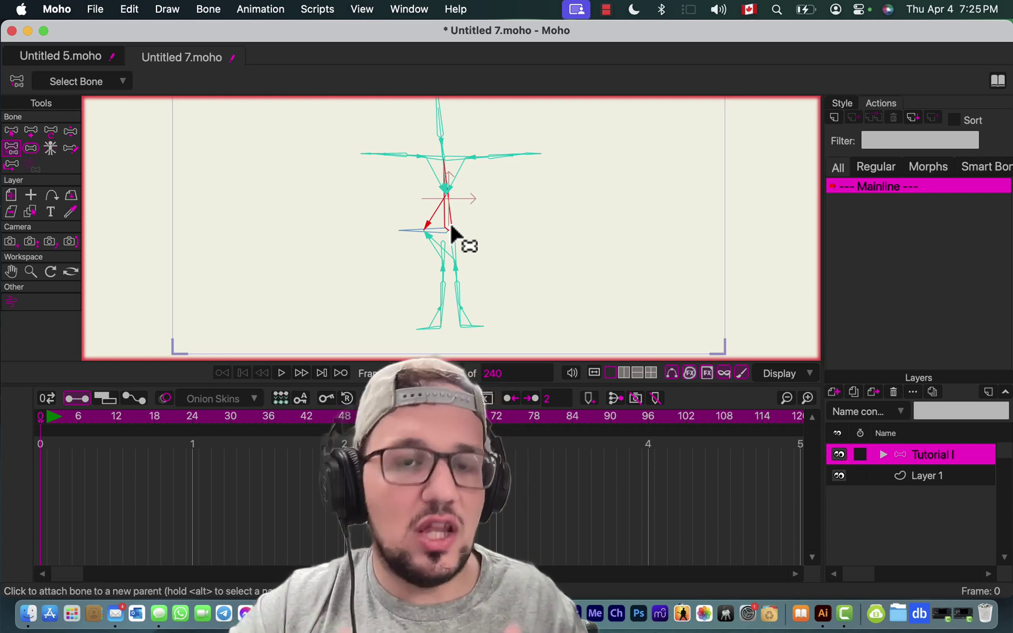
click(450, 222)
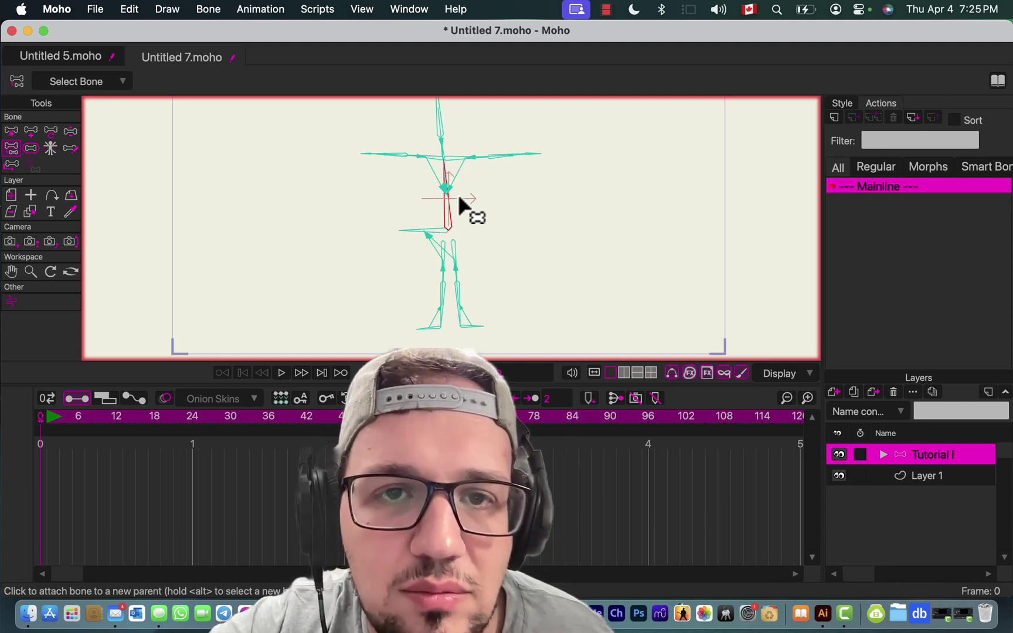
scroll(451, 189, up, 5)
scroll(451, 188, up, 5)
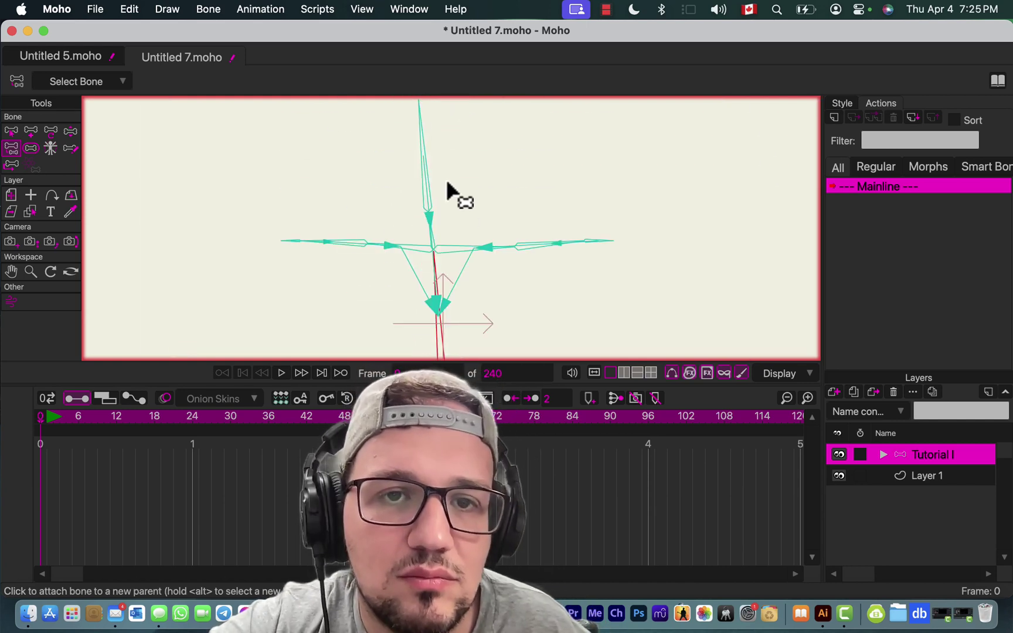
click(413, 254)
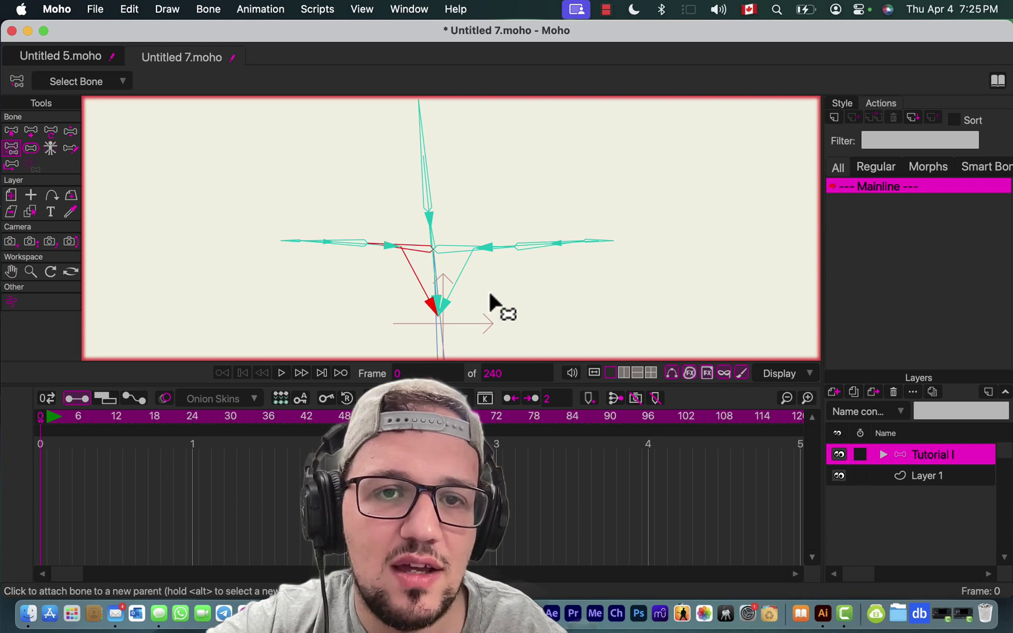
scroll(481, 319, up, 2)
scroll(448, 355, down, 2)
click(446, 353)
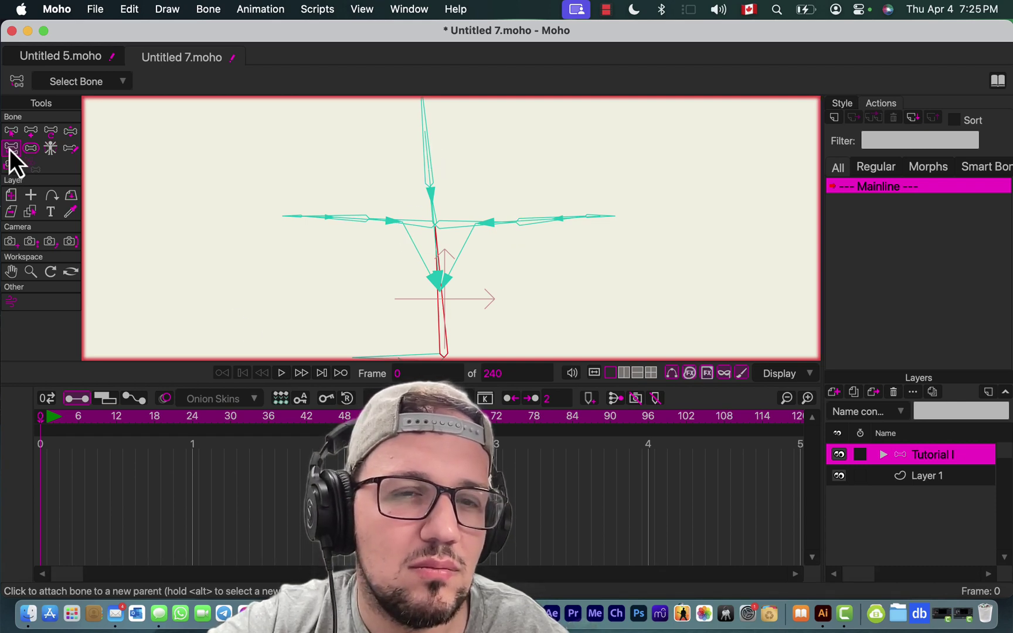
- Undo two wrong spine-bone parent links, then pick the thigh bone to re-link
scroll(441, 326, up, 1)
scroll(441, 326, down, 5)
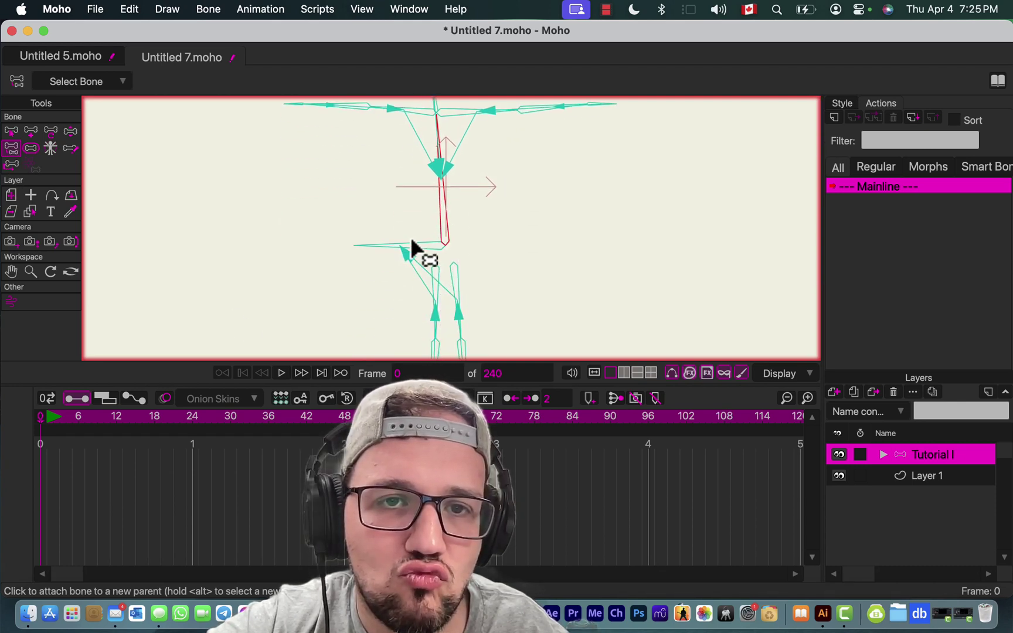
click(411, 245)
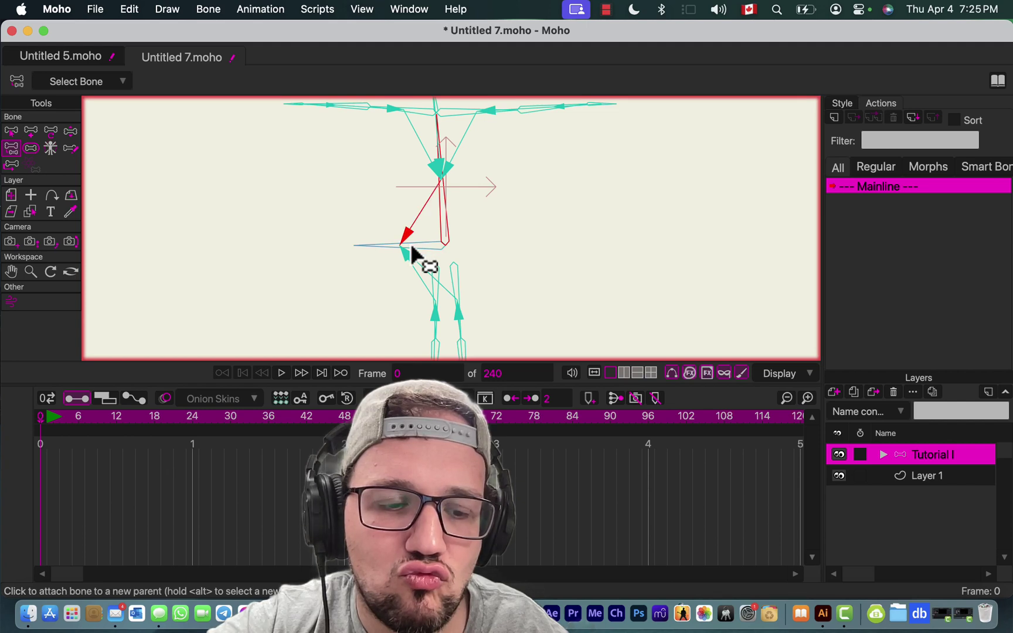
key(super+z)
click(439, 276)
key(super+z)
click(11, 131)
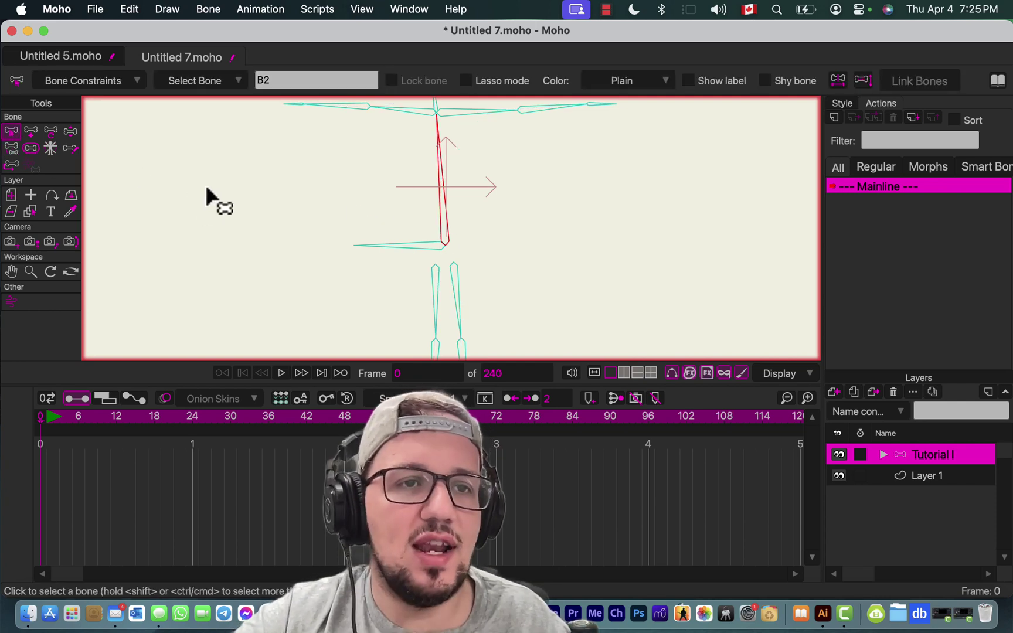
click(10, 145)
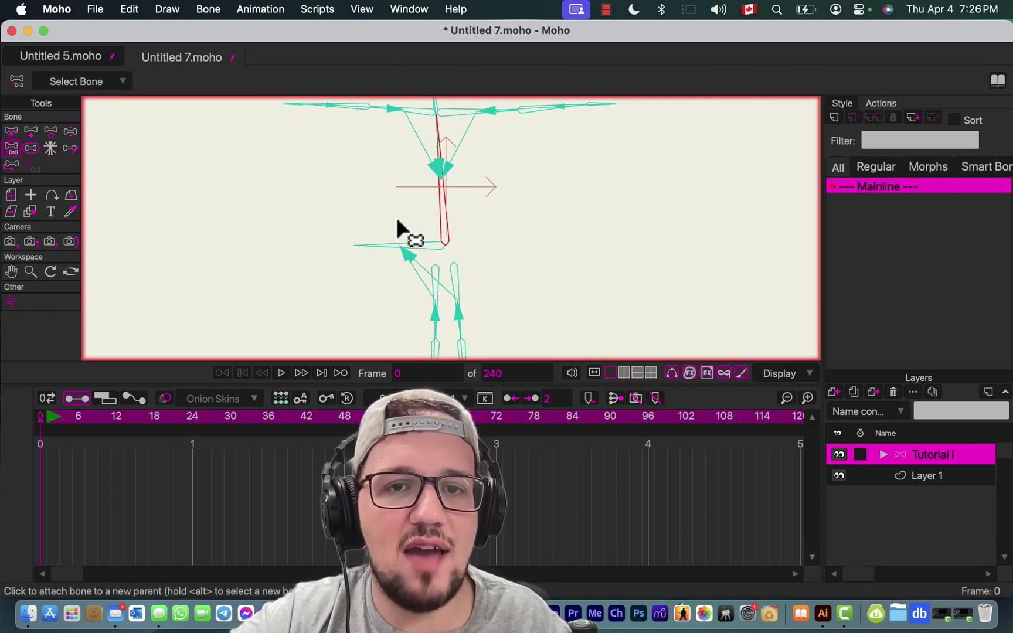
click(438, 280)
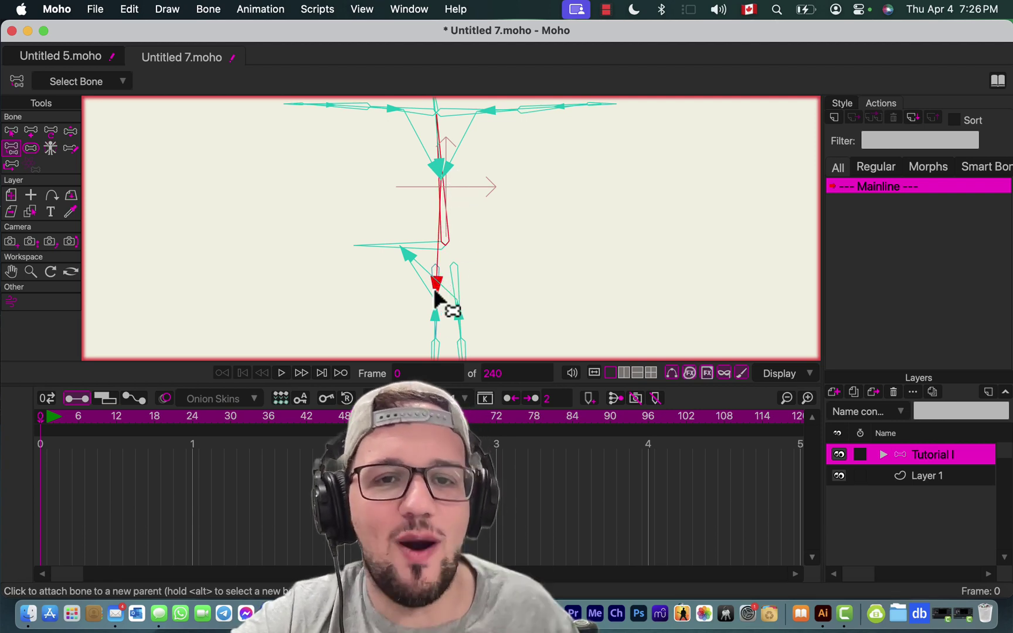
click(72, 132)
- Drag the skeleton into a leaning IK test pose, then reset the view with Cmd+R
mouse_move(397, 240)
mouse_down()
mouse_move(364, 247)
mouse_move(384, 179)
mouse_move(362, 274)
mouse_move(301, 252)
mouse_move(258, 173)
mouse_move(293, 253)
mouse_move(393, 276)
mouse_move(385, 273)
mouse_move(448, 234)
mouse_move(340, 246)
mouse_move(364, 278)
mouse_move(330, 264)
mouse_move(369, 280)
mouse_move(350, 278)
mouse_move(363, 246)
mouse_move(408, 250)
mouse_up()
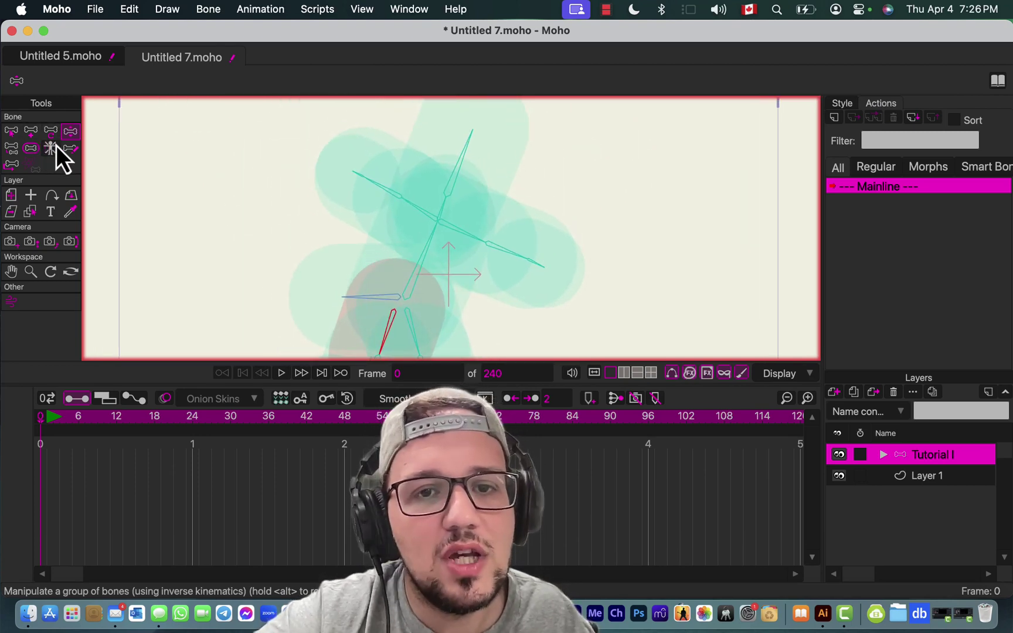
key(super+r)
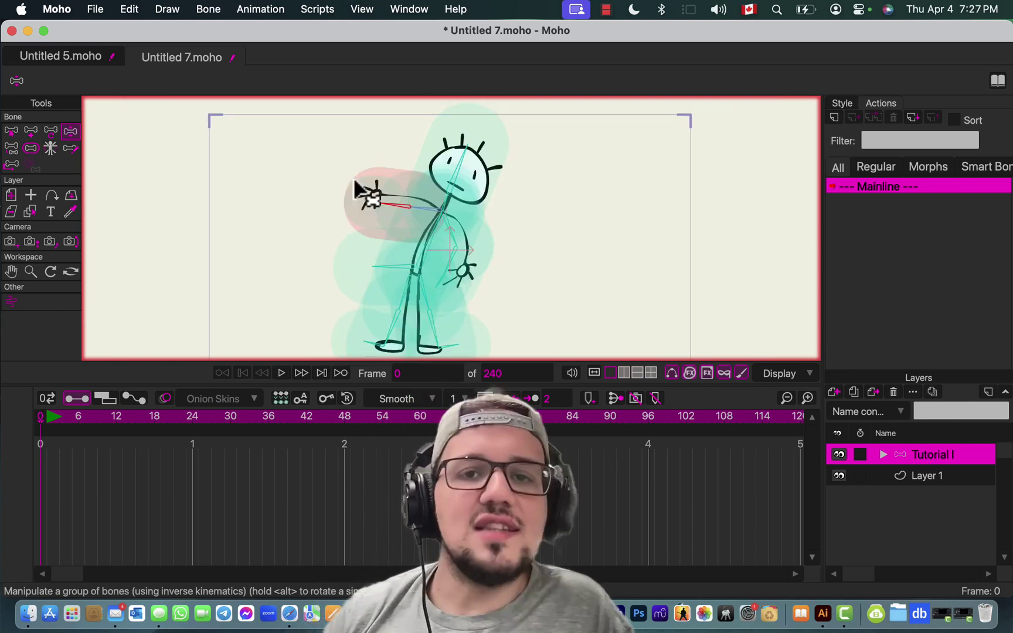